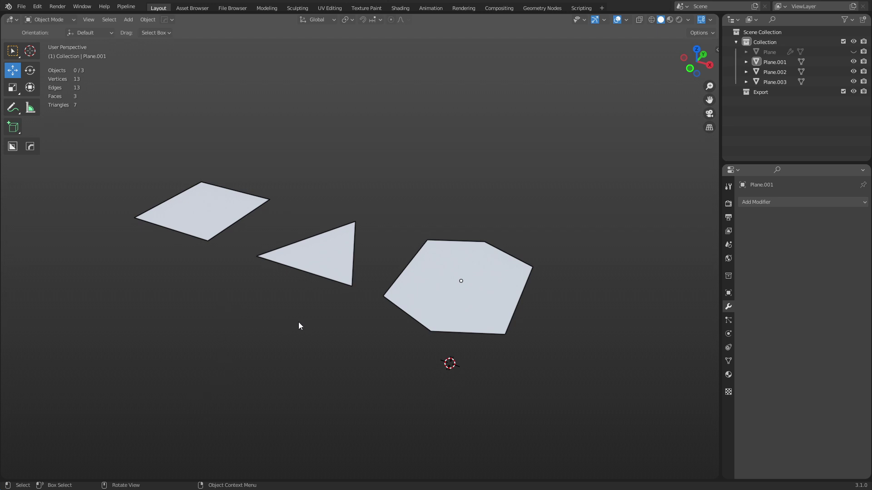
Shift the triangular plane about 0.22 m in the negative X direction.
{"action": "middle_click_drag", "start_coordinate": [292, 313], "coordinate": [443, 350]}
{"action": "middle_click_drag", "start_coordinate": [336, 363], "coordinate": [447, 326]}
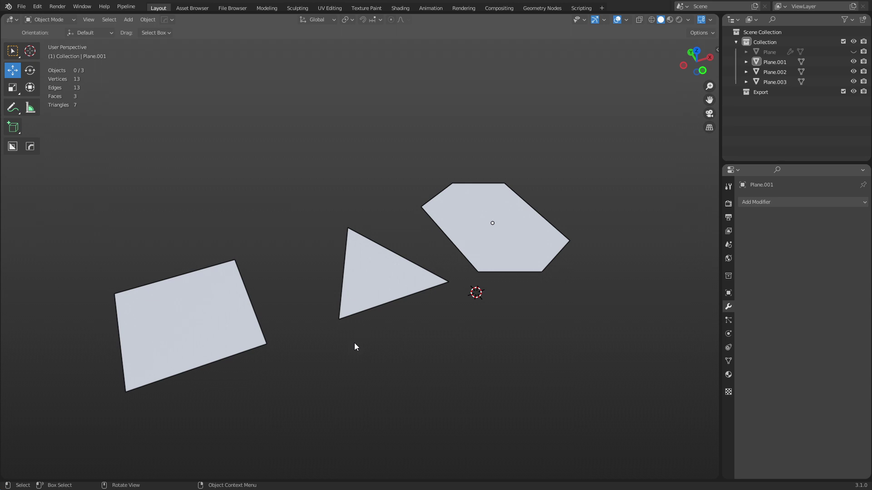
{"action": "left_click", "coordinate": [399, 297]}
{"action": "key", "text": "g"}
{"action": "key", "text": "y"}
{"action": "key", "text": "x"}
{"action": "left_click", "coordinate": [414, 307]}
{"action": "middle_click_drag", "start_coordinate": [321, 313], "coordinate": [342, 308]}
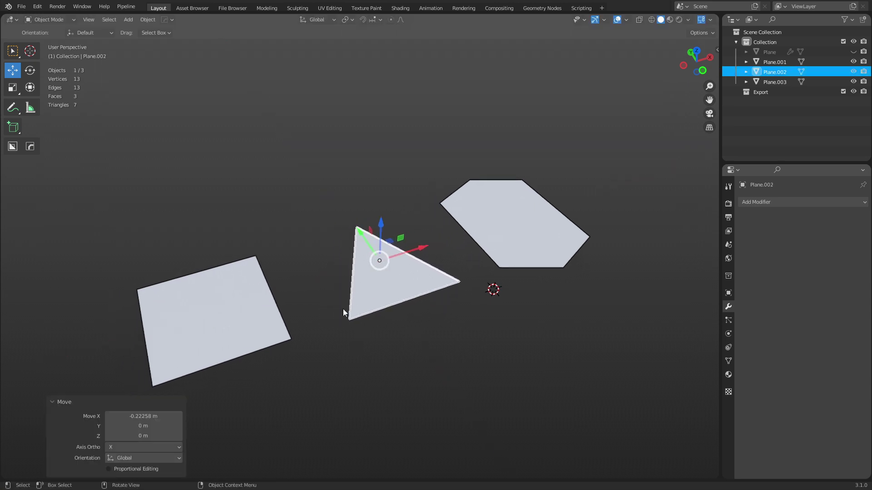
Examine the four corner vertices of the square plane in Edit Mode.
{"action": "left_click", "coordinate": [271, 318]}
{"action": "key", "text": "ctrl+Tab"}
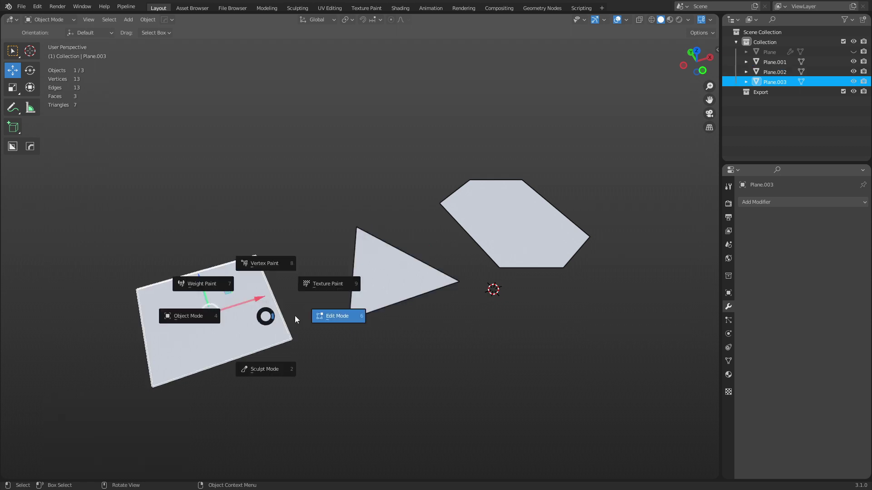
{"action": "left_click", "coordinate": [310, 319]}
{"action": "middle_click_drag", "start_coordinate": [310, 319], "coordinate": [351, 315]}
{"action": "left_click", "coordinate": [287, 242]}
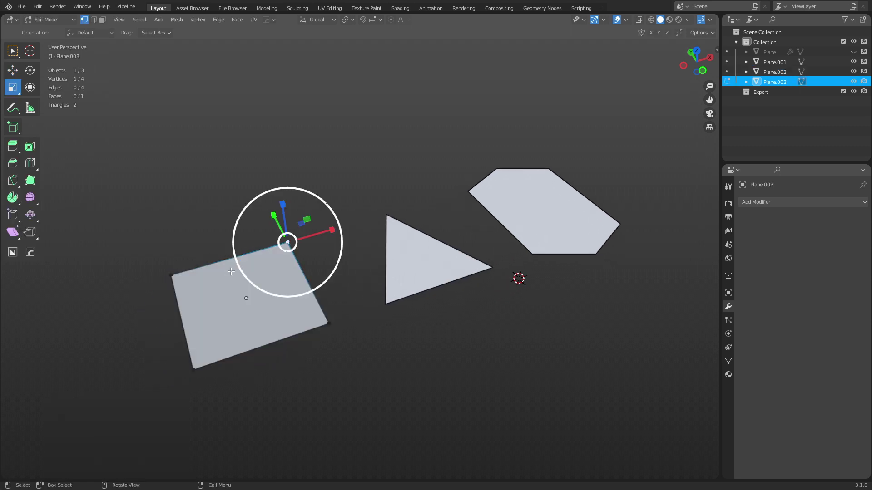
{"action": "left_click", "coordinate": [179, 272]}
{"action": "left_click", "coordinate": [195, 369]}
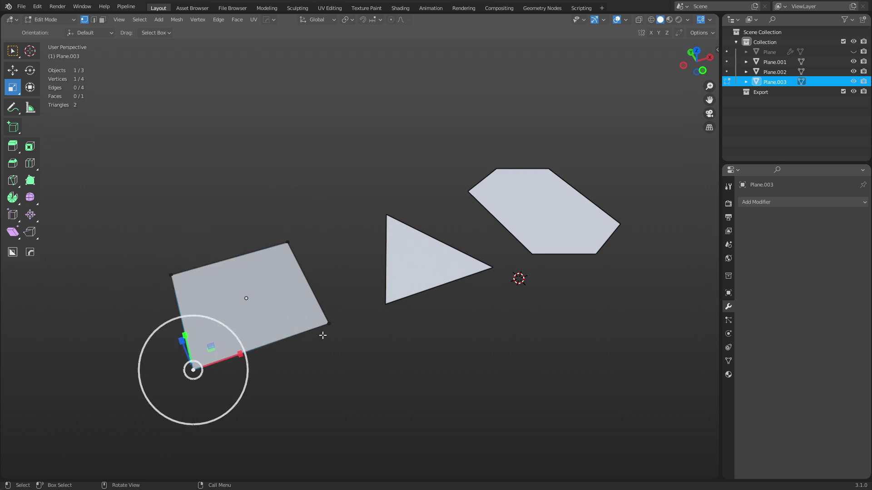
{"action": "left_click", "coordinate": [327, 323]}
{"action": "middle_click_drag", "start_coordinate": [389, 312], "coordinate": [427, 317]}
Examine the vertices of the triangular plane in Edit Mode.
{"action": "key", "text": "Tab"}
{"action": "left_click", "coordinate": [389, 286]}
{"action": "key", "text": "ctrl+Tab"}
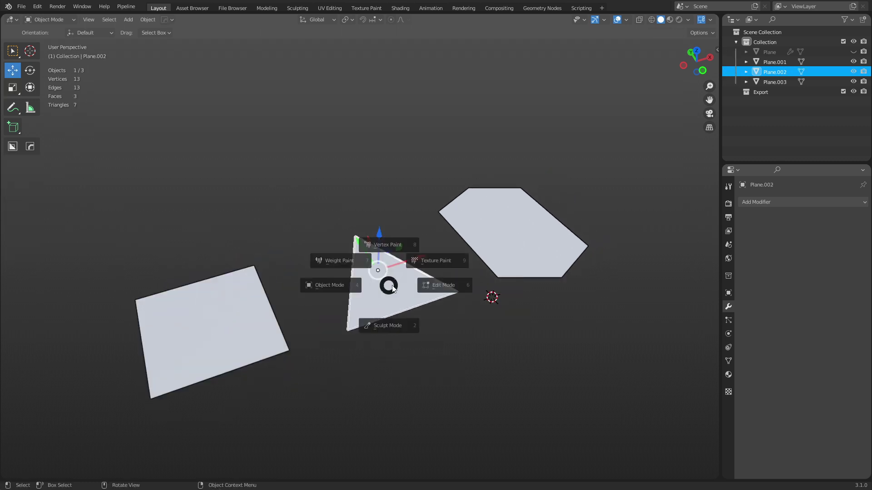
{"action": "left_click", "coordinate": [418, 286]}
{"action": "left_click", "coordinate": [349, 328], "text": "shift"}
{"action": "middle_click_drag", "start_coordinate": [446, 287], "coordinate": [396, 315]}
Examine the vertices and edges of the six-sided plane in Edit Mode.
{"action": "key", "text": "Tab"}
{"action": "left_click", "coordinate": [434, 292]}
{"action": "key", "text": "ctrl+Tab"}
{"action": "left_click", "coordinate": [467, 284]}
{"action": "scroll", "coordinate": [341, 277], "scroll_direction": "up", "scroll_amount": 2}
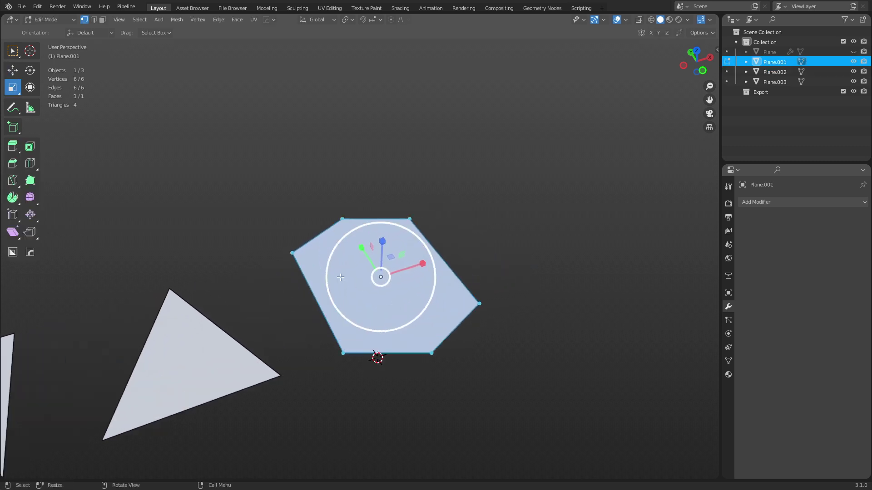
{"action": "key", "text": "2"}
{"action": "left_click", "coordinate": [314, 240]}
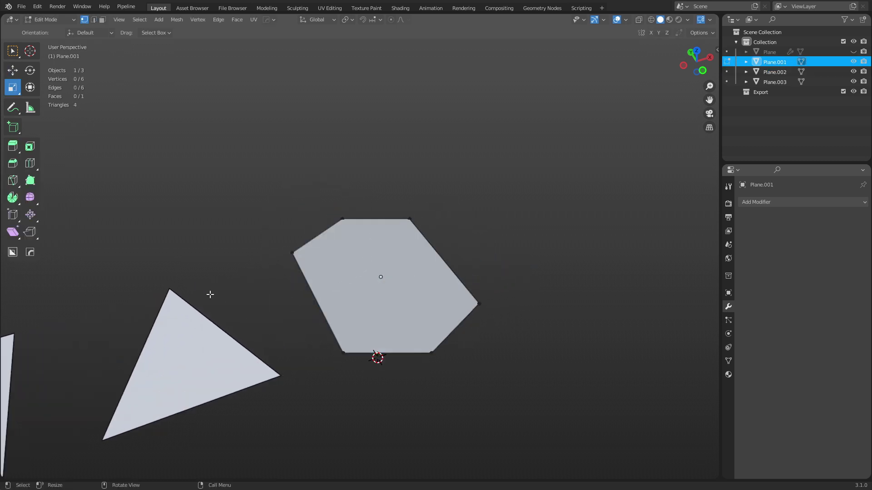
Return to Object Mode, reveal the hidden curved panel and delete the three example planes.
{"action": "key", "text": "ctrl+Tab"}
{"action": "left_click", "coordinate": [258, 302]}
{"action": "left_click", "coordinate": [296, 310]}
{"action": "middle_click_drag", "start_coordinate": [353, 309], "coordinate": [449, 326]}
{"action": "key", "text": "alt+h"}
{"action": "left_click", "coordinate": [297, 317], "text": "shift"}
{"action": "left_click", "coordinate": [206, 274], "text": "shift"}
{"action": "key", "text": "x"}
{"action": "left_click", "coordinate": [402, 267]}
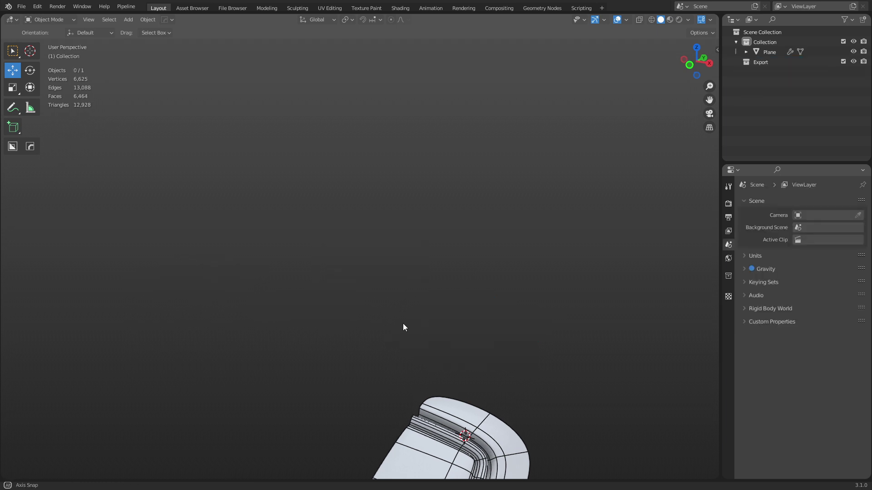
Draw an eight-point BoxCutter Ngon above the curved panel in the right view and extrude it into a solid block.
{"action": "middle_click_drag", "start_coordinate": [393, 323], "coordinate": [379, 282], "text": "alt"}
{"action": "key", "text": "alt+w"}
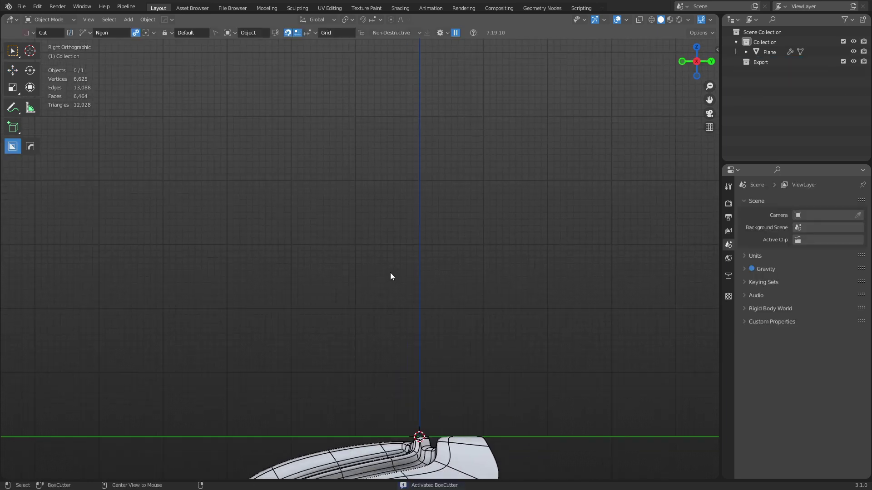
{"action": "key", "text": "ctrl+d"}
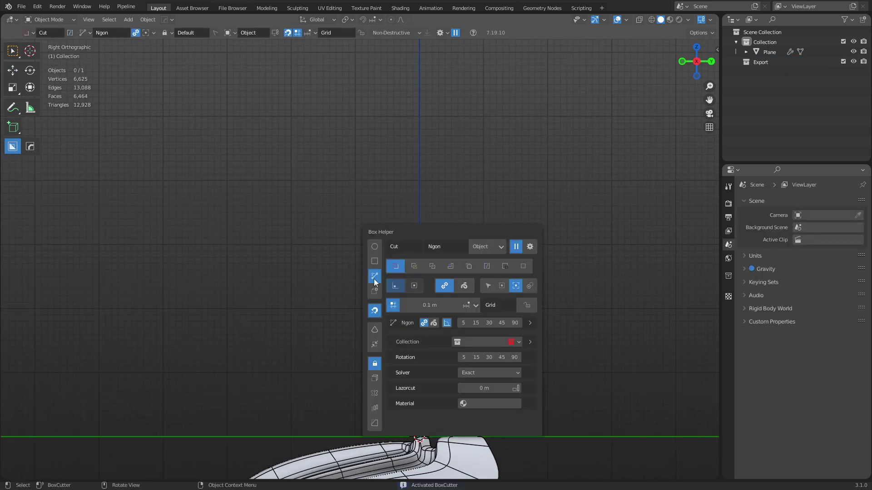
{"action": "left_click", "coordinate": [375, 328]}
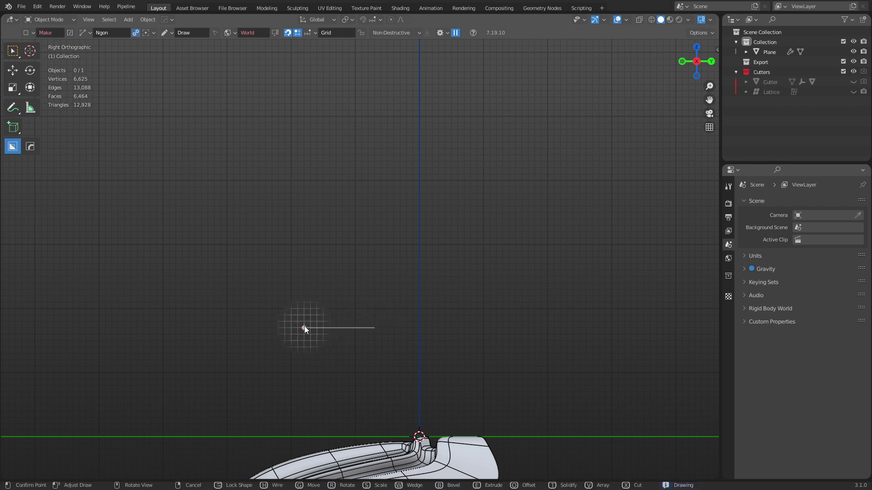
{"action": "left_click", "coordinate": [303, 328]}
{"action": "left_click", "coordinate": [253, 270]}
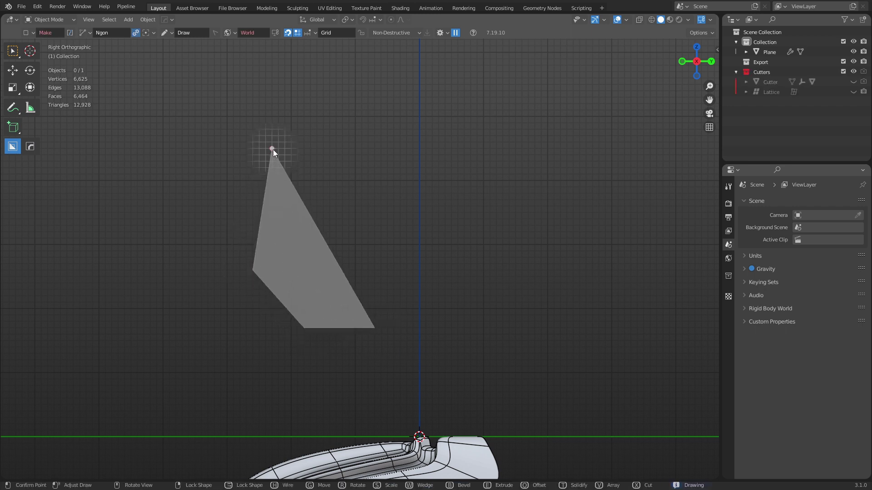
{"action": "left_click", "coordinate": [273, 149]}
{"action": "left_click", "coordinate": [413, 96]}
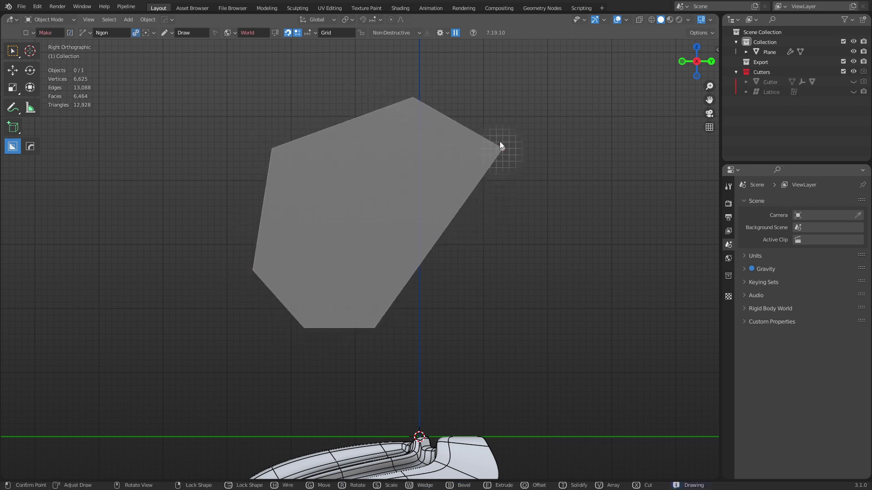
{"action": "left_click", "coordinate": [516, 96]}
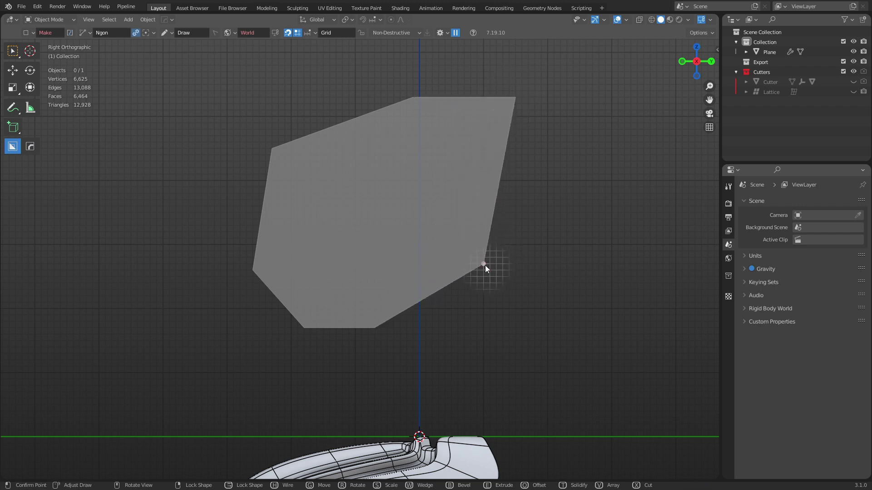
{"action": "left_click", "coordinate": [484, 265]}
{"action": "middle_click_drag", "start_coordinate": [407, 271], "coordinate": [457, 287]}
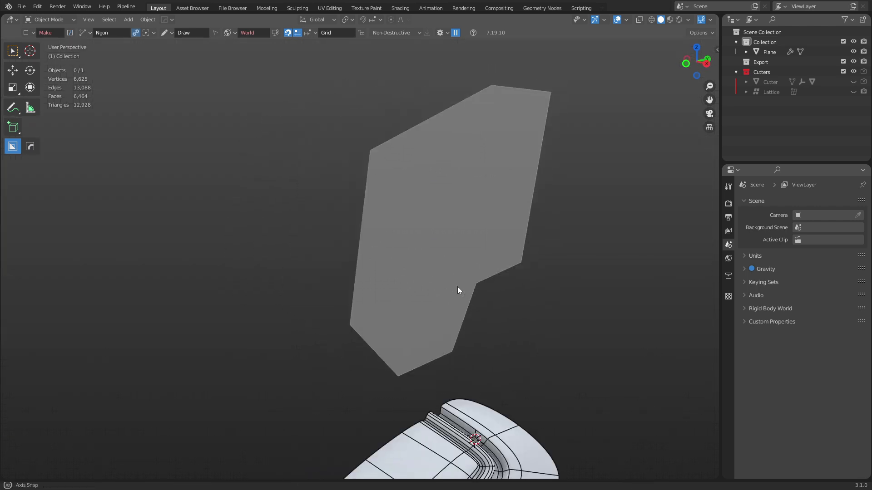
{"action": "left_click", "coordinate": [370, 202]}
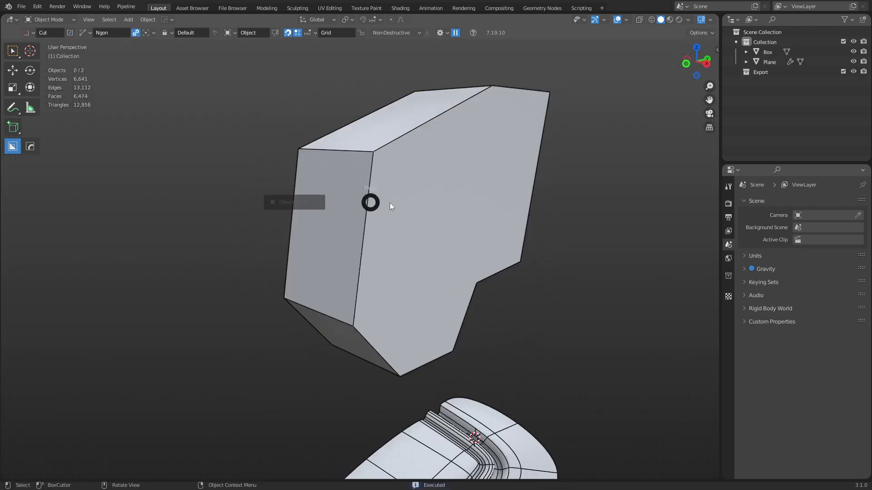
Bevel the block's eight corner edges along its depth with a width of 0.151 m and 4 segments.
{"action": "left_click", "coordinate": [391, 208]}
{"action": "key", "text": "Tab"}
{"action": "left_click", "coordinate": [339, 150]}
{"action": "left_click", "coordinate": [333, 315], "text": "shift"}
{"action": "middle_click_drag", "start_coordinate": [356, 334], "coordinate": [356, 317]}
{"action": "left_click", "coordinate": [356, 316], "text": "shift"}
{"action": "left_click", "coordinate": [431, 322], "text": "shift"}
{"action": "middle_click_drag", "start_coordinate": [487, 277], "coordinate": [366, 262]}
{"action": "left_click", "coordinate": [362, 259], "text": "shift"}
{"action": "left_click", "coordinate": [401, 233], "text": "shift"}
{"action": "middle_click_drag", "start_coordinate": [442, 105], "coordinate": [471, 239], "text": "shift"}
{"action": "left_click", "coordinate": [515, 220], "text": "shift"}
{"action": "middle_click_drag", "start_coordinate": [390, 246], "coordinate": [480, 274]}
{"action": "key", "text": "ctrl+b"}
{"action": "left_click", "coordinate": [493, 277]}
{"action": "middle_click_drag", "start_coordinate": [493, 334], "coordinate": [494, 277]}
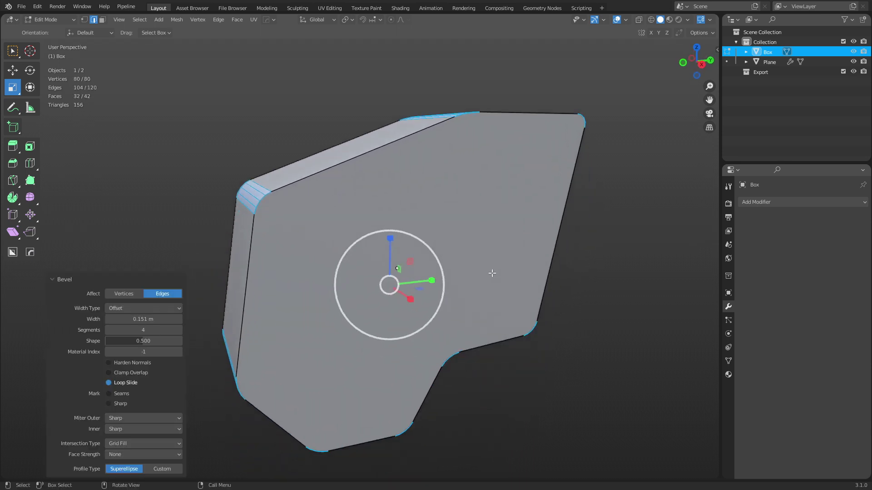
Return to Object Mode and review the rounded block's shape and shading.
{"action": "key", "text": "ctrl+Tab"}
{"action": "left_click", "coordinate": [464, 277]}
{"action": "left_click", "coordinate": [547, 318]}
{"action": "scroll", "coordinate": [472, 323], "scroll_direction": "down", "scroll_amount": 2}
{"action": "middle_click_drag", "start_coordinate": [471, 323], "coordinate": [398, 312]}
{"action": "left_click", "coordinate": [426, 264]}
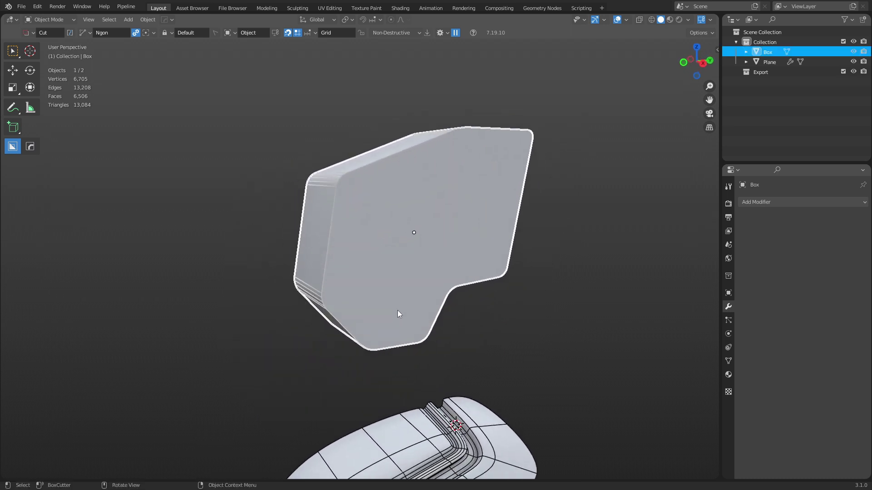
Examine the front face, side faces and corner vertices of the block in Edit Mode.
{"action": "middle_click_drag", "start_coordinate": [423, 362], "coordinate": [375, 285]}
{"action": "key", "text": "ctrl+Tab"}
{"action": "left_click", "coordinate": [424, 284]}
{"action": "key", "text": "1"}
{"action": "key", "text": "a"}
{"action": "key", "text": "3"}
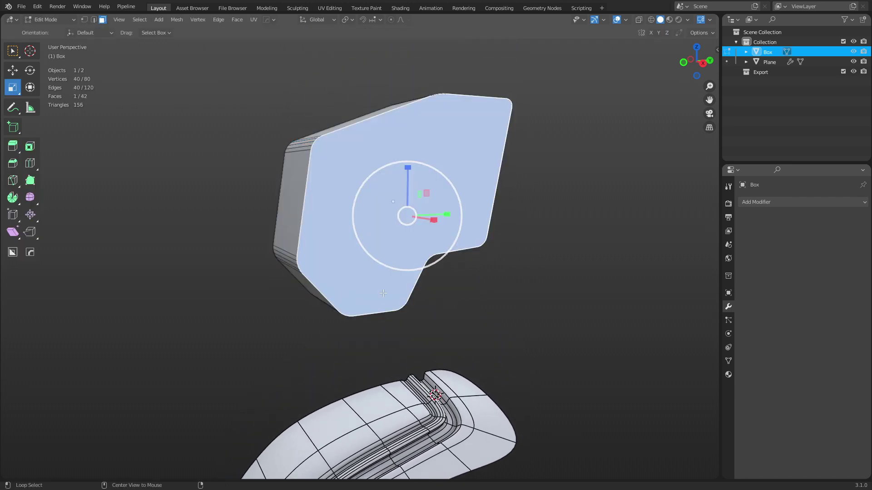
{"action": "left_click", "coordinate": [382, 300]}
{"action": "left_click", "coordinate": [298, 206]}
{"action": "middle_click_drag", "start_coordinate": [298, 206], "coordinate": [444, 269]}
{"action": "key", "text": "2"}
{"action": "key", "text": "1"}
{"action": "left_click", "coordinate": [551, 297]}
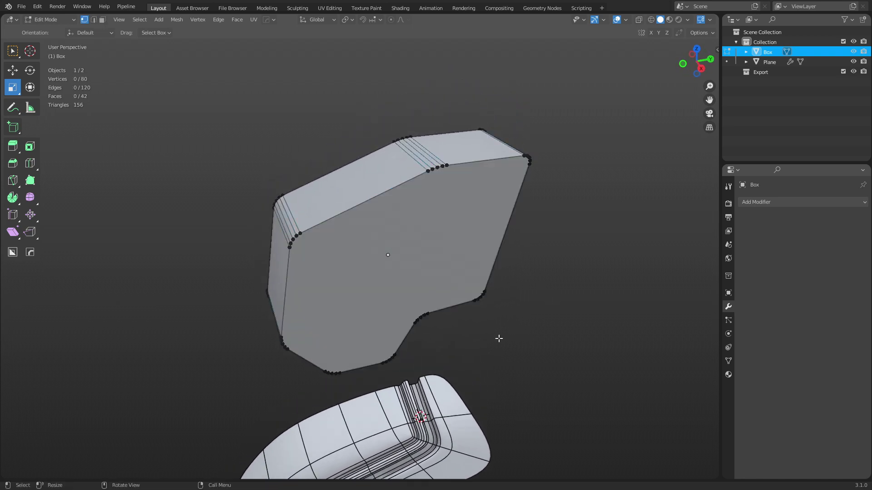
Extrude the block's front face in place and scale it to 0.918 to form a border.
{"action": "middle_click_drag", "start_coordinate": [499, 338], "coordinate": [505, 310]}
{"action": "key", "text": "3"}
{"action": "left_click", "coordinate": [381, 243]}
{"action": "key", "text": "e"}
{"action": "key", "text": "Escape"}
{"action": "key", "text": "s"}
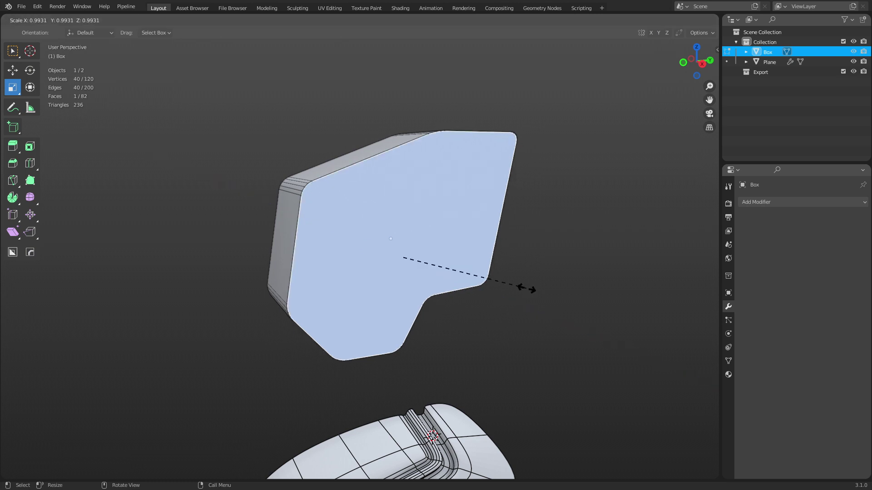
{"action": "left_click", "coordinate": [517, 287]}
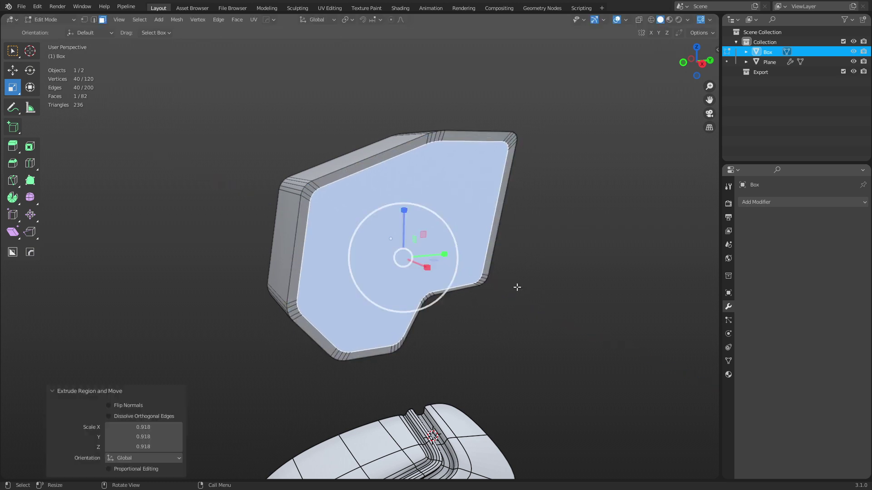
Reposition the inset front face in the right view to even out the surrounding border.
{"action": "middle_click_drag", "start_coordinate": [514, 297], "coordinate": [466, 289]}
{"action": "scroll", "coordinate": [465, 289], "scroll_direction": "up", "scroll_amount": 2}
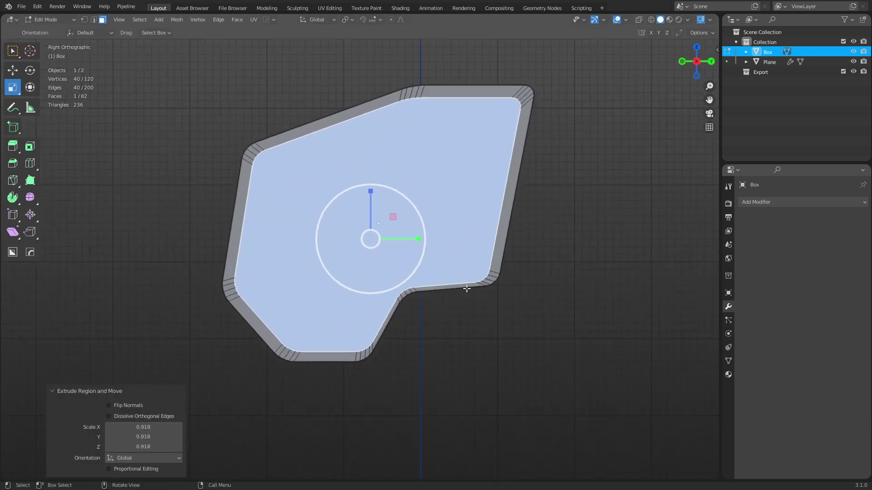
{"action": "key", "text": "shift+space"}
{"action": "key", "text": "g"}
{"action": "key", "text": "g"}
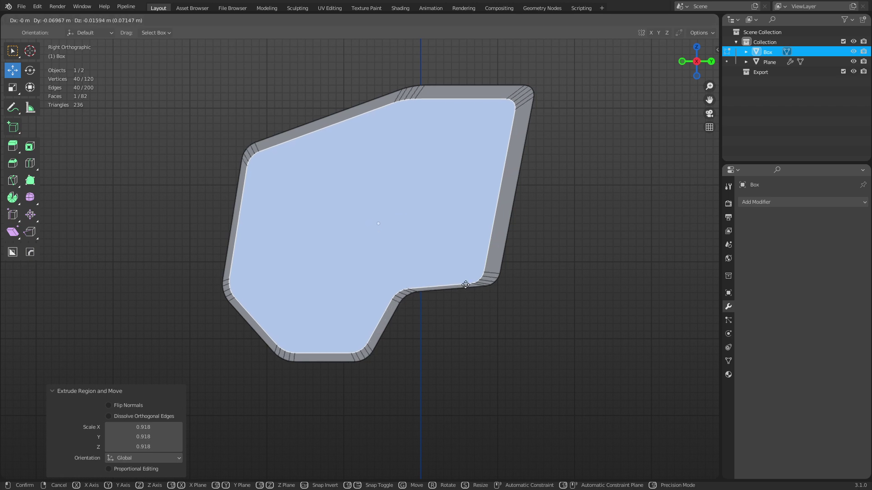
{"action": "left_click", "coordinate": [492, 255]}
Extrude the inset front face about 0.183 m inward to create a recess.
{"action": "middle_click_drag", "start_coordinate": [493, 254], "coordinate": [512, 335]}
{"action": "key", "text": "e"}
{"action": "left_click", "coordinate": [502, 330]}
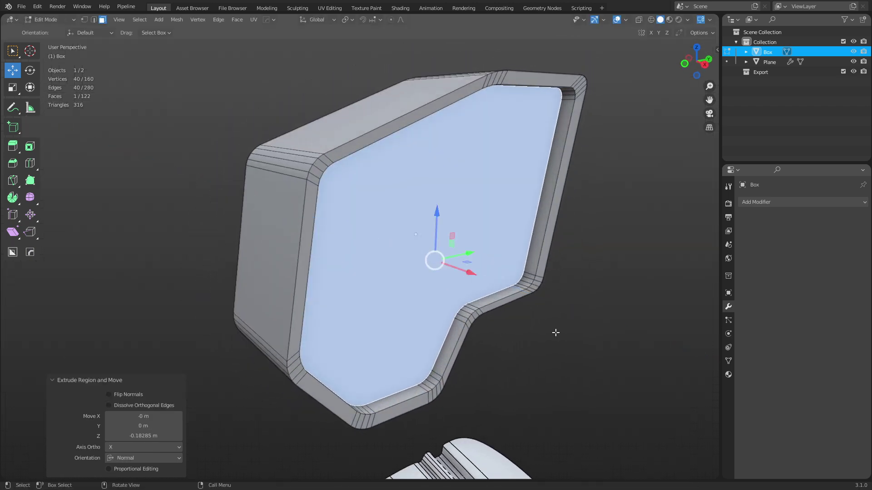
Extrude the recess floor in place and scale it to about 0.95 as an inner ring.
{"action": "key", "text": "e"}
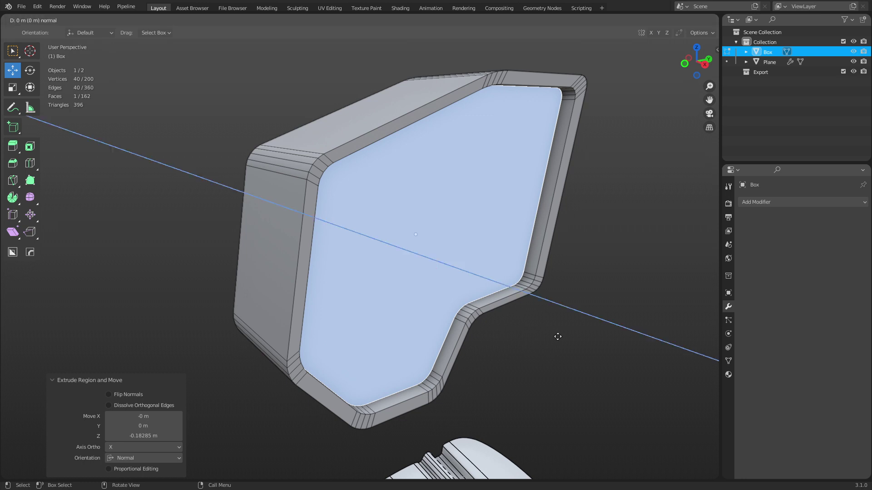
{"action": "right_click", "coordinate": [558, 336]}
{"action": "key", "text": "s"}
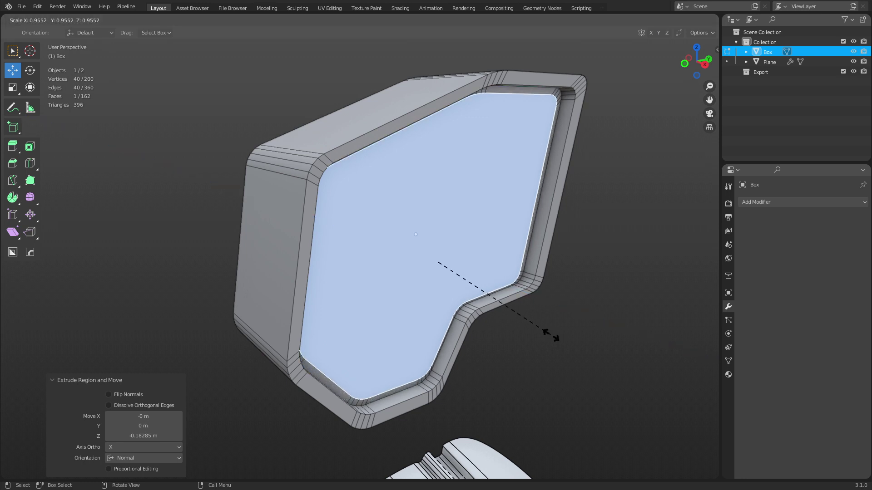
{"action": "left_click", "coordinate": [552, 336]}
{"action": "key", "text": "i"}
{"action": "right_click", "coordinate": [557, 336]}
Delete the recess floor face and close the opening using Grid Fill with span 1 and offset 0.
{"action": "key", "text": "x"}
{"action": "left_click", "coordinate": [509, 267]}
{"action": "left_click", "coordinate": [502, 283], "text": "alt"}
{"action": "right_click", "coordinate": [536, 271]}
{"action": "left_click", "coordinate": [536, 272]}
{"action": "middle_click_drag", "start_coordinate": [511, 308], "coordinate": [478, 302]}
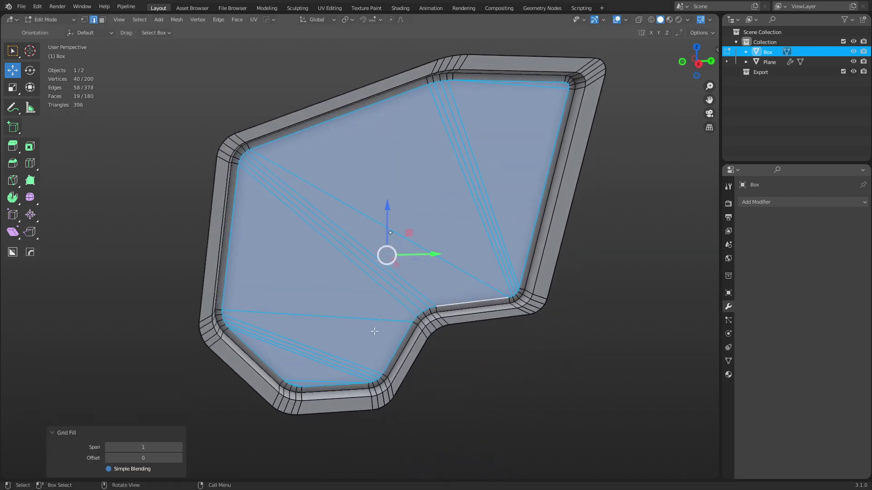
{"action": "middle_click_drag", "start_coordinate": [382, 265], "coordinate": [351, 257]}
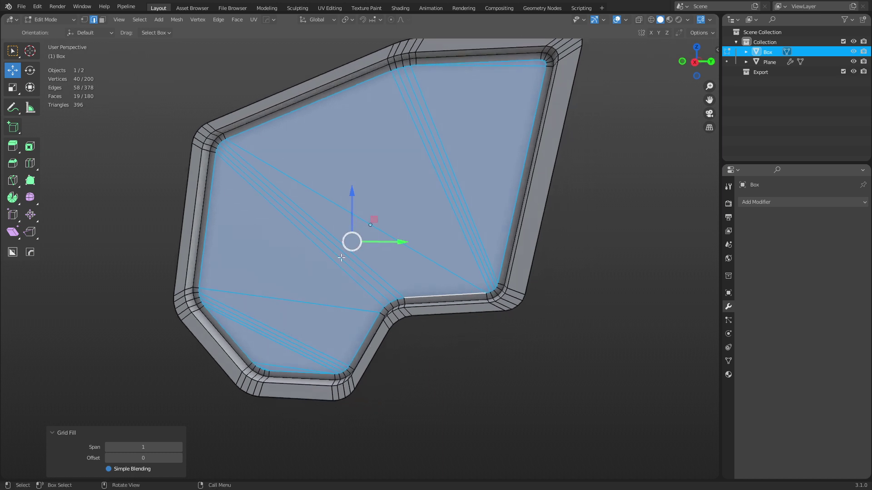
{"action": "middle_click_drag", "start_coordinate": [458, 205], "coordinate": [474, 204]}
Return to Object Mode and add a Subdivision modifier at level 2 to the block.
{"action": "key", "text": "ctrl+Tab"}
{"action": "left_click", "coordinate": [397, 268]}
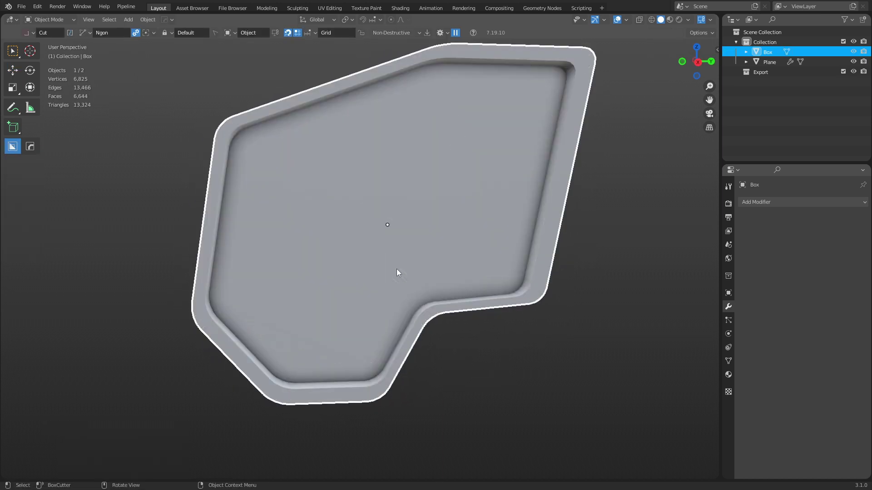
{"action": "middle_click_drag", "start_coordinate": [396, 269], "coordinate": [473, 292]}
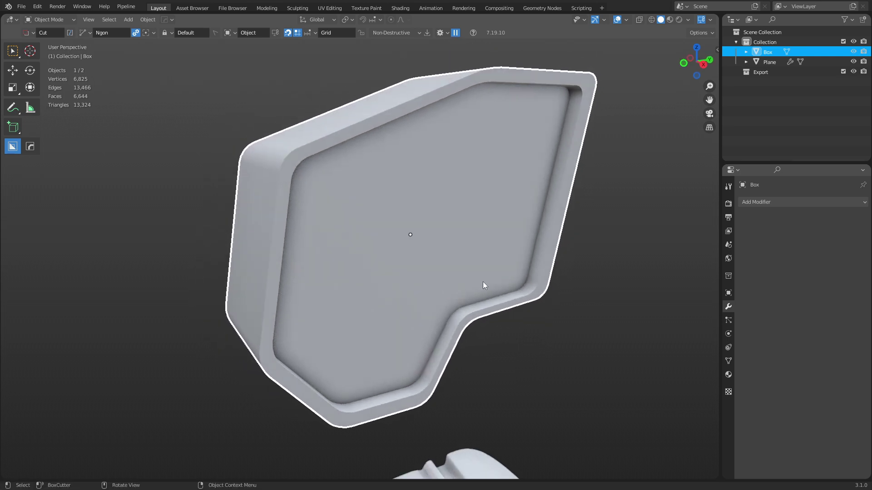
{"action": "key", "text": "ctrl+2"}
Delete the block's large back face in Edit Mode and return to Object Mode.
{"action": "key", "text": "ctrl+Tab"}
{"action": "left_click", "coordinate": [445, 276]}
{"action": "middle_click_drag", "start_coordinate": [445, 277], "coordinate": [457, 284]}
{"action": "middle_click_drag", "start_coordinate": [402, 221], "coordinate": [458, 227]}
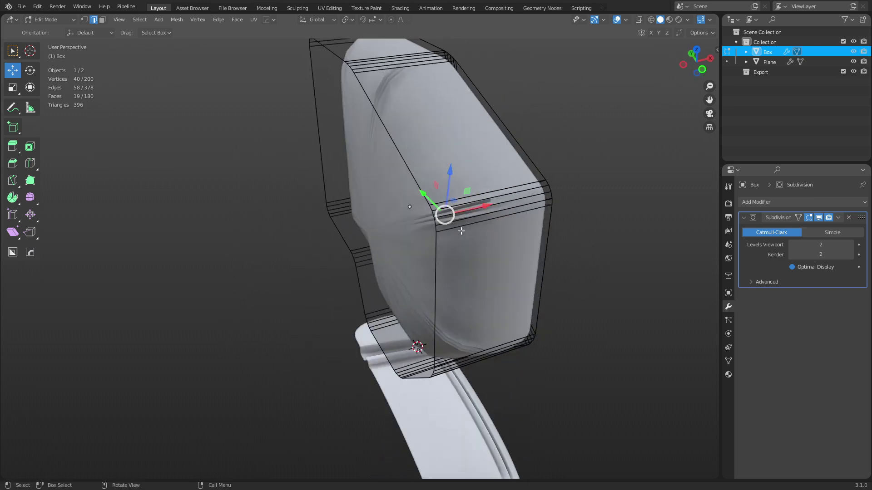
{"action": "key", "text": "3"}
{"action": "left_click", "coordinate": [375, 195]}
{"action": "key", "text": "x"}
{"action": "left_click", "coordinate": [376, 194]}
{"action": "key", "text": "ctrl+Tab"}
{"action": "left_click", "coordinate": [317, 199]}
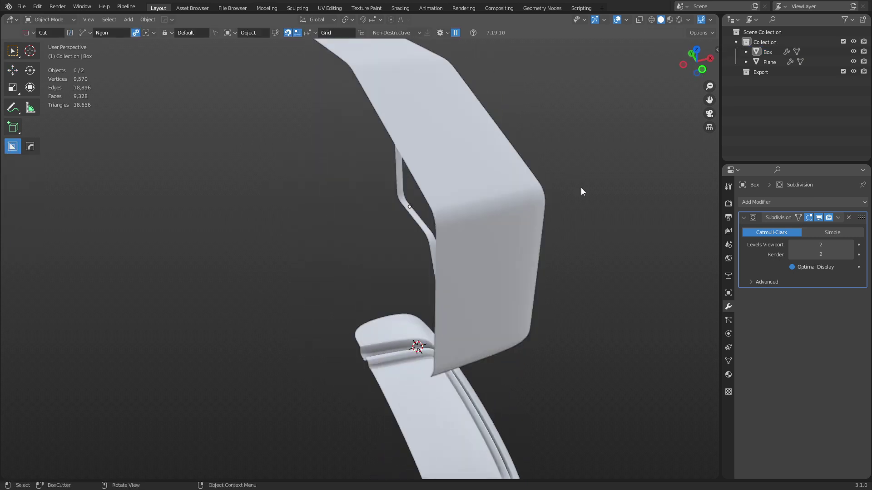
Add a mesh plane and move it away to the side of the curved grooved panel.
{"action": "middle_click_drag", "start_coordinate": [590, 210], "coordinate": [424, 265]}
{"action": "left_click", "coordinate": [382, 365]}
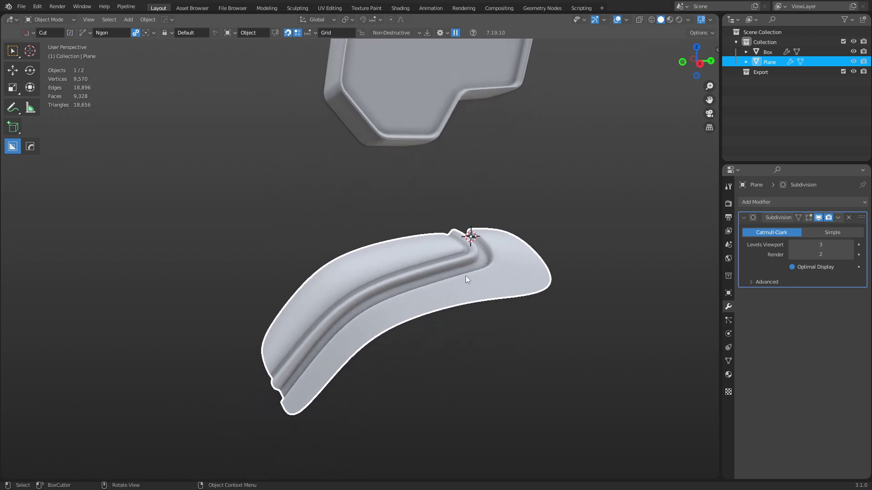
{"action": "middle_click_drag", "start_coordinate": [435, 295], "coordinate": [456, 326], "text": "shift"}
{"action": "middle_click_drag", "start_coordinate": [454, 287], "coordinate": [545, 316], "text": "shift"}
{"action": "key", "text": "shift+a"}
{"action": "mouse_move", "coordinate": [344, 238]}
{"action": "left_click", "coordinate": [399, 248]}
{"action": "key", "text": "g"}
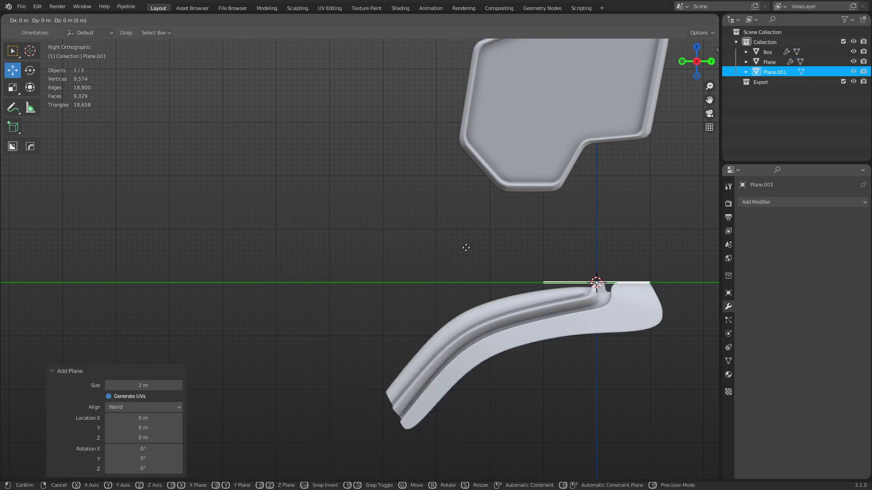
{"action": "key", "text": "shift+z"}
{"action": "right_click", "coordinate": [225, 190]}
{"action": "key", "text": "g"}
{"action": "left_click", "coordinate": [197, 183]}
Extrude one edge of the new plane about 1.9 m down along Z and move it about -1.83 m along Y.
{"action": "mouse_move", "coordinate": [345, 232]}
{"action": "middle_mouse_down"}
{"action": "mouse_move", "coordinate": [377, 245]}
{"action": "mouse_move", "coordinate": [357, 239]}
{"action": "middle_mouse_up"}
{"action": "key", "text": "ctrl+Tab"}
{"action": "left_click", "coordinate": [398, 244]}
{"action": "key", "text": "e"}
{"action": "key", "text": "z"}
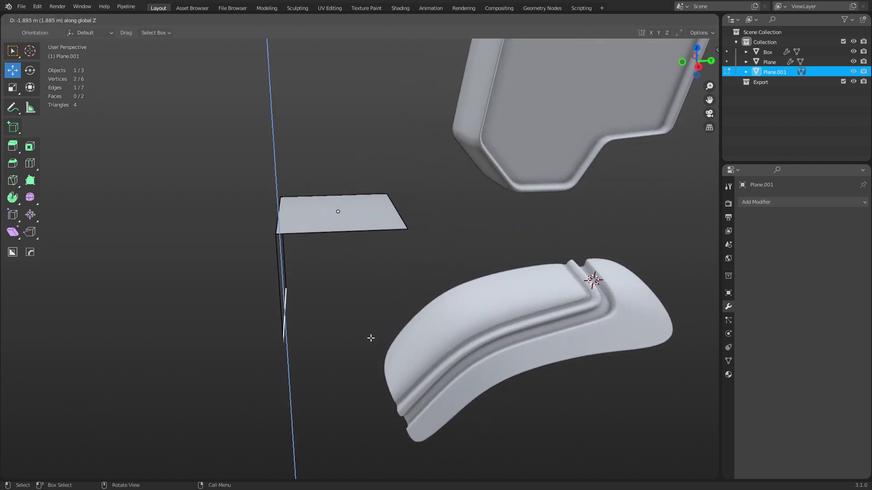
{"action": "left_click", "coordinate": [370, 338]}
{"action": "key", "text": "g"}
{"action": "key", "text": "y"}
{"action": "left_click", "coordinate": [302, 327]}
{"action": "middle_click_drag", "start_coordinate": [301, 327], "coordinate": [354, 287]}
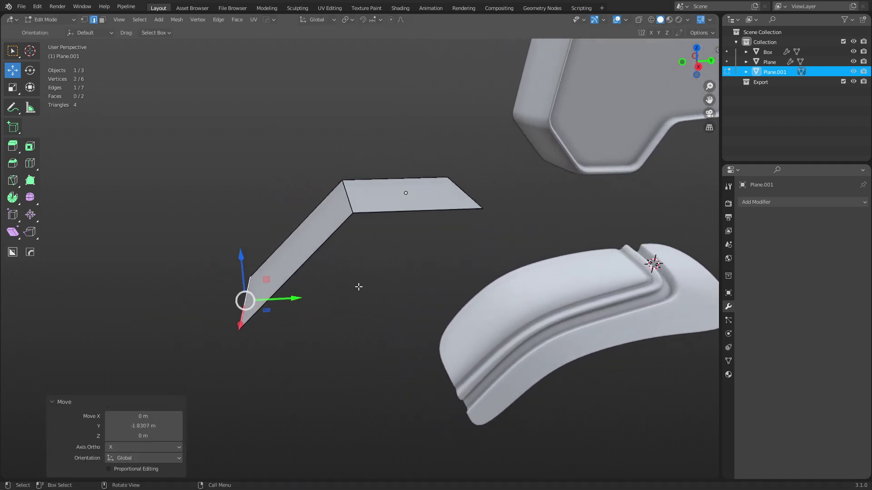
Move the strip's end edge about -1.74 m further along Y and slide the middle fold edge by a factor of about 0.32.
{"action": "key", "text": "g"}
{"action": "key", "text": "y"}
{"action": "left_click", "coordinate": [268, 306]}
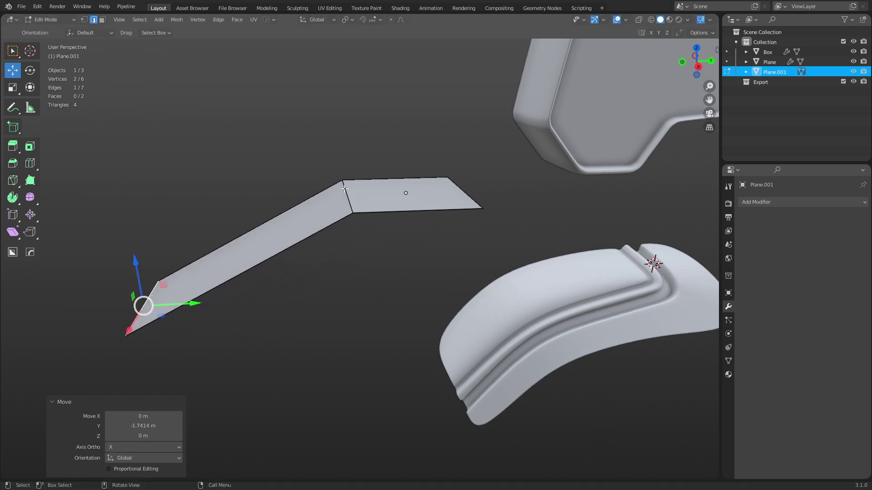
{"action": "left_click", "coordinate": [346, 193]}
{"action": "key", "text": "g"}
{"action": "key", "text": "g"}
{"action": "left_click", "coordinate": [302, 285]}
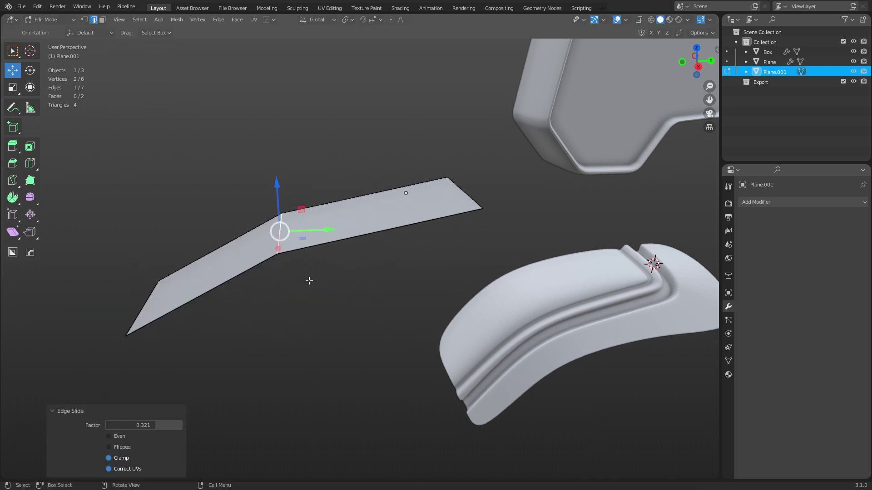
Extrude the two edges along one long side about 1 m down along Z to form a side wall.
{"action": "key", "text": "ctrl+Tab"}
{"action": "key", "text": "4"}
{"action": "middle_click_drag", "start_coordinate": [383, 306], "coordinate": [395, 284], "text": "shift"}
{"action": "key", "text": "ctrl+Tab"}
{"action": "key", "text": "6"}
{"action": "left_click", "coordinate": [306, 250]}
{"action": "left_click", "coordinate": [380, 227], "text": "shift"}
{"action": "key", "text": "e"}
{"action": "key", "text": "z"}
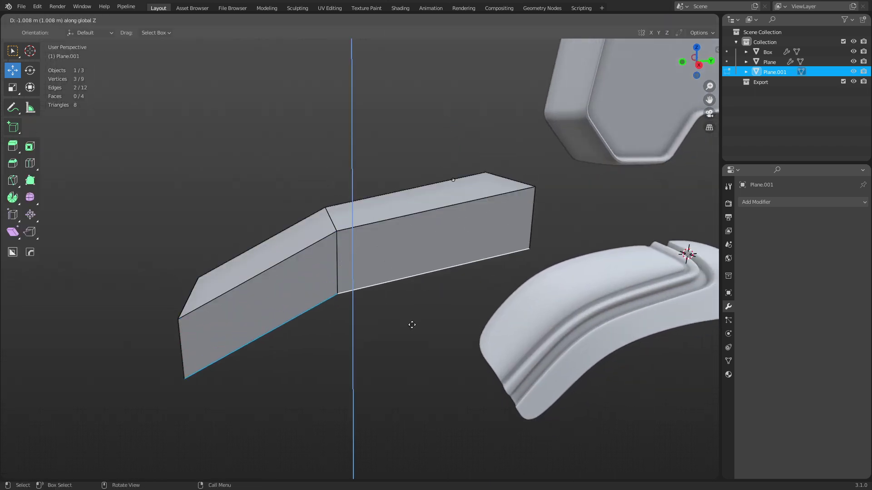
{"action": "left_click", "coordinate": [400, 321]}
Return to Object Mode and add a Subdivision Surface modifier with viewport level 3 to the new strip.
{"action": "middle_click_drag", "start_coordinate": [398, 319], "coordinate": [461, 309]}
{"action": "key", "text": "Tab"}
{"action": "key", "text": "alt+a"}
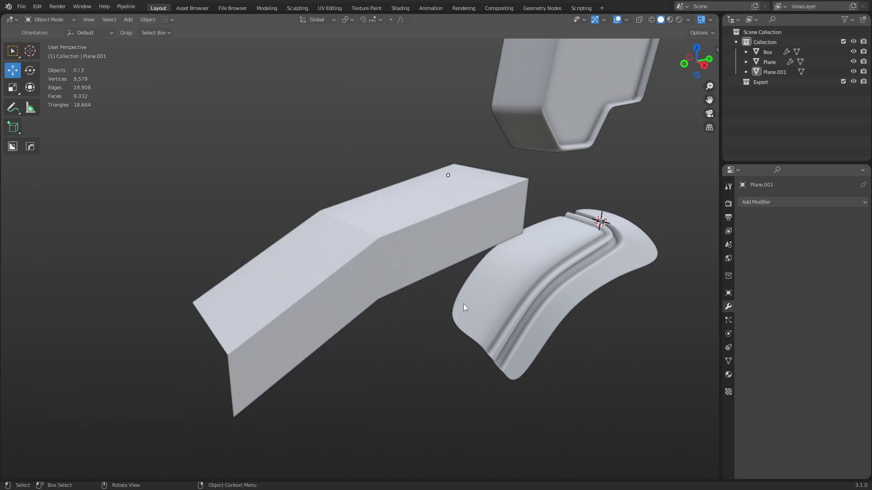
{"action": "left_click", "coordinate": [513, 201]}
{"action": "left_click", "coordinate": [772, 202]}
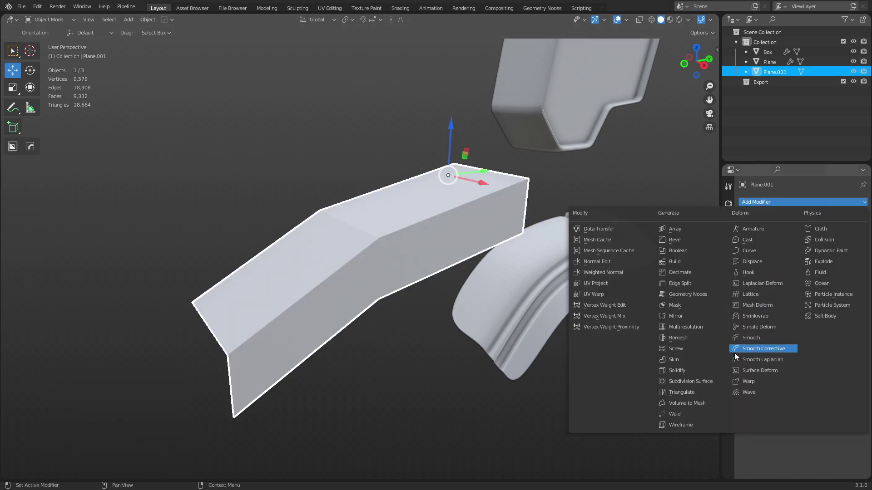
{"action": "left_click", "coordinate": [717, 381]}
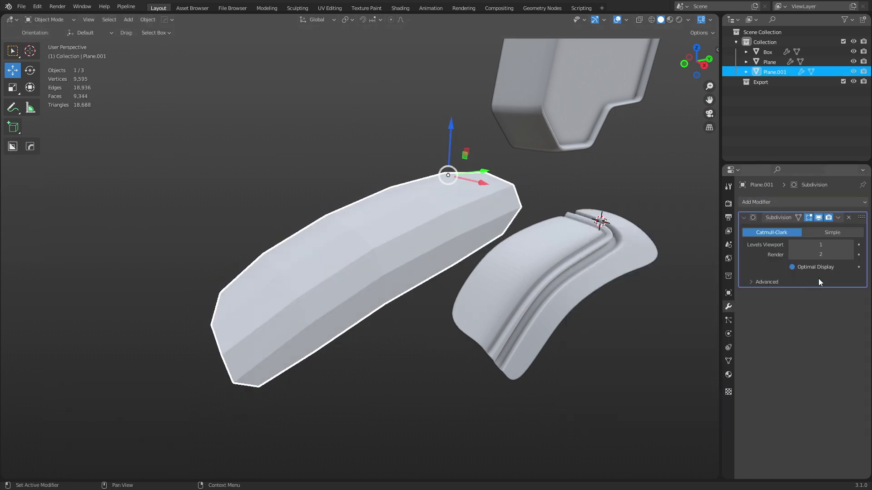
{"action": "left_click", "coordinate": [850, 244]}
{"action": "left_click", "coordinate": [850, 244]}
Add lengthwise loop cuts on both sides of the long corner edge, sliding the one on the side wall by about 0.228.
{"action": "key", "text": "ctrl+Tab"}
{"action": "left_click", "coordinate": [503, 274]}
{"action": "middle_click_drag", "start_coordinate": [454, 287], "coordinate": [408, 250]}
{"action": "key", "text": "ctrl+r"}
{"action": "left_click", "coordinate": [409, 222]}
{"action": "left_click", "coordinate": [419, 243]}
{"action": "key", "text": "ctrl+r"}
{"action": "left_click", "coordinate": [415, 247]}
{"action": "left_click", "coordinate": [417, 249]}
{"action": "middle_click_drag", "start_coordinate": [425, 282], "coordinate": [384, 269]}
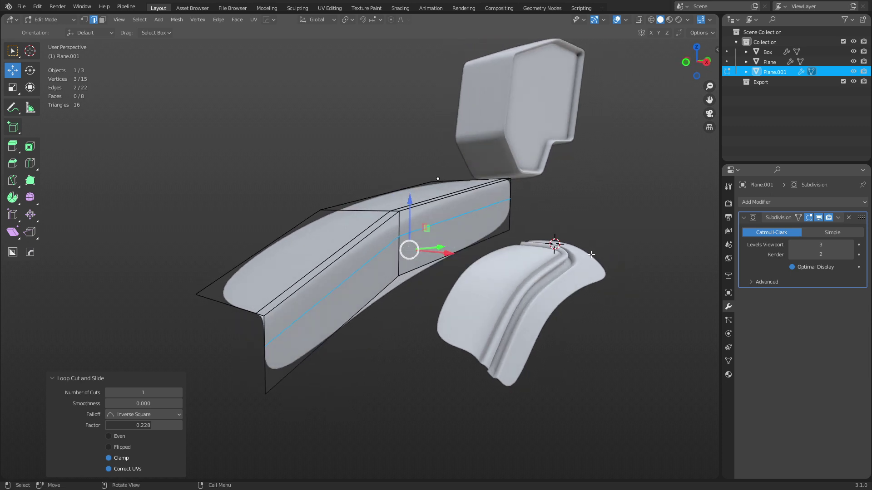
Hide the subdivision in Edit Mode and add a crosswise loop cut close to each end of the strip.
{"action": "left_click", "coordinate": [809, 219]}
{"action": "key", "text": "ctrl+Tab"}
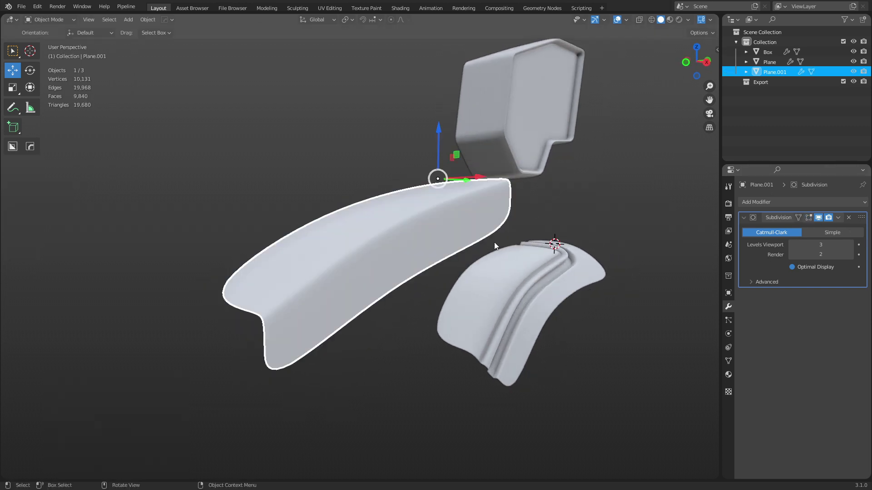
{"action": "middle_click_drag", "start_coordinate": [528, 206], "coordinate": [521, 213]}
{"action": "key", "text": "ctrl+Tab"}
{"action": "left_click", "coordinate": [476, 249]}
{"action": "key", "text": "ctrl+r"}
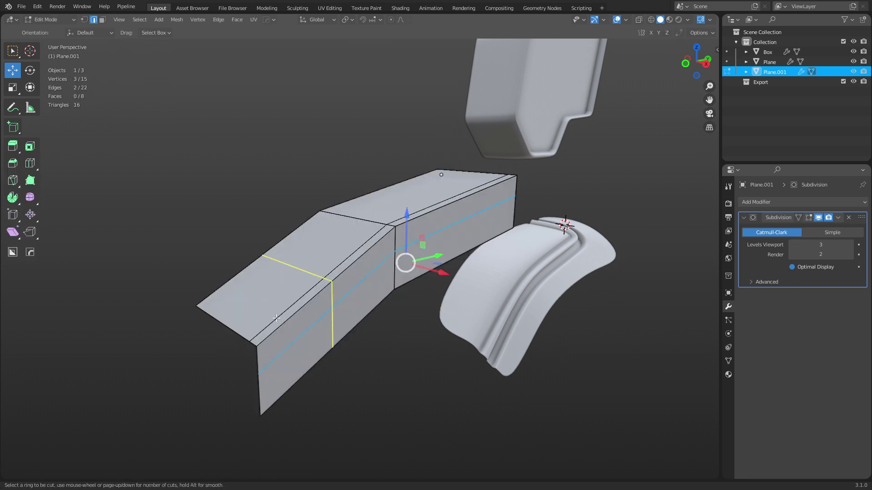
{"action": "left_click", "coordinate": [276, 318]}
{"action": "left_click", "coordinate": [205, 356]}
{"action": "key", "text": "ctrl+r"}
{"action": "left_click", "coordinate": [500, 214]}
{"action": "left_click", "coordinate": [497, 211]}
{"action": "key", "text": "ctrl+Tab"}
{"action": "left_click", "coordinate": [479, 233]}
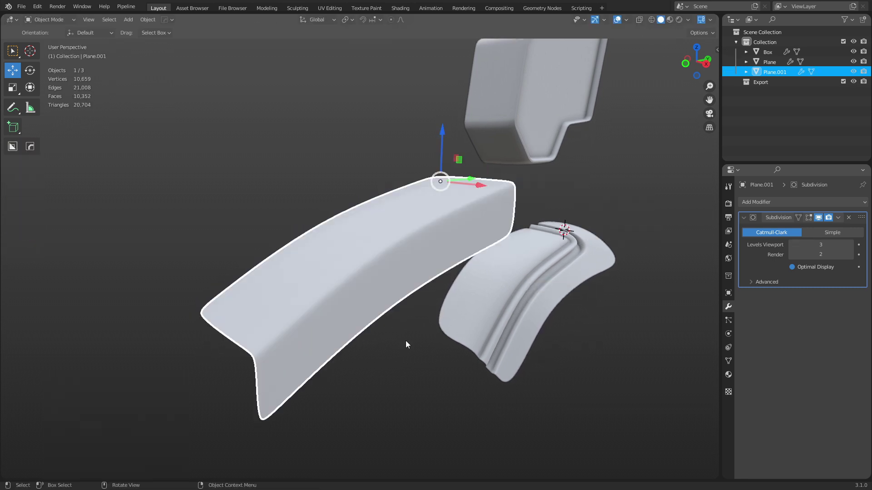
Deselect the strip and turn on the wireframe overlay for the objects.
{"action": "left_click", "coordinate": [402, 342]}
{"action": "middle_click_drag", "start_coordinate": [461, 297], "coordinate": [445, 304]}
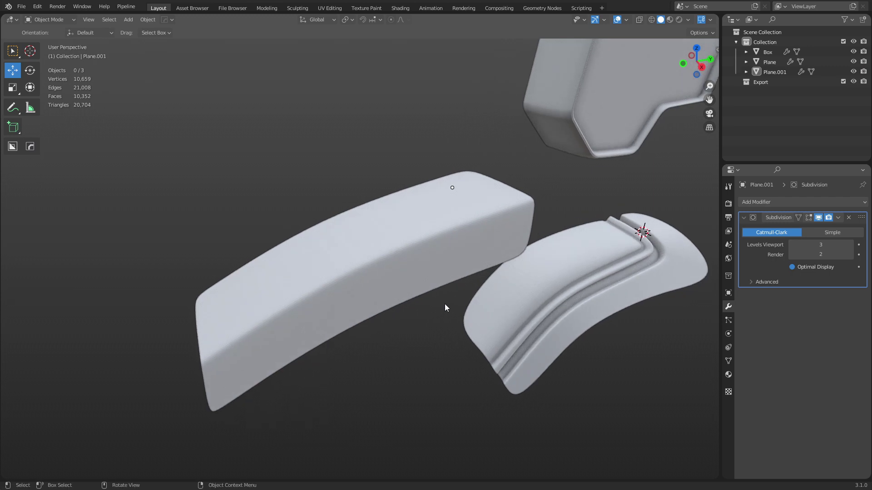
{"action": "key", "text": "ctrl+Tab"}
{"action": "key", "text": "shift+w"}
{"action": "middle_click_drag", "start_coordinate": [375, 335], "coordinate": [445, 318], "text": "shift"}
{"action": "scroll", "coordinate": [445, 317], "scroll_direction": "down", "scroll_amount": 1}
{"action": "scroll", "coordinate": [400, 323], "scroll_direction": "up", "scroll_amount": 2}
{"action": "left_click", "coordinate": [401, 323]}
Dissolve the two lengthwise edge loops beside the strip's long corner edge in Edit Mode.
{"action": "key", "text": "ctrl+Tab"}
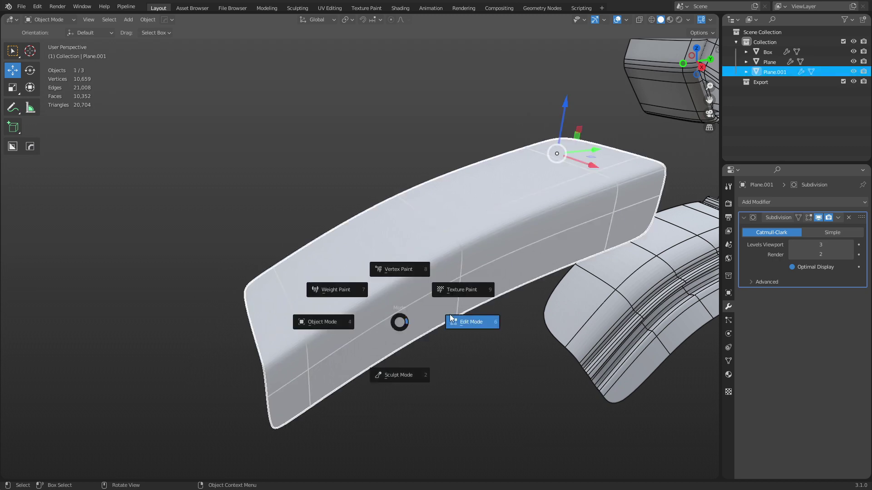
{"action": "left_click", "coordinate": [451, 319]}
{"action": "left_click", "coordinate": [466, 384]}
{"action": "middle_click_drag", "start_coordinate": [447, 384], "coordinate": [406, 382]}
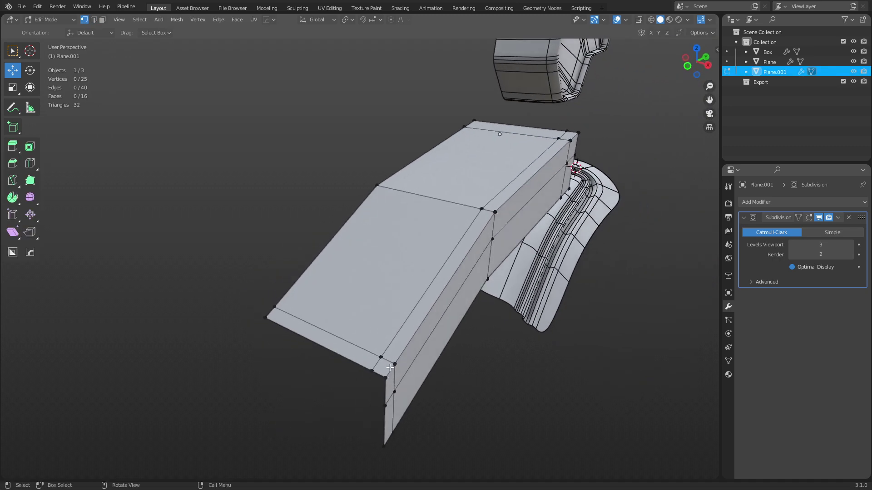
{"action": "middle_click_drag", "start_coordinate": [389, 367], "coordinate": [388, 322]}
{"action": "key", "text": "2"}
{"action": "left_click", "coordinate": [409, 317], "text": "alt"}
{"action": "left_click", "coordinate": [411, 271], "text": "alt+shift"}
{"action": "key", "text": "ctrl+x"}
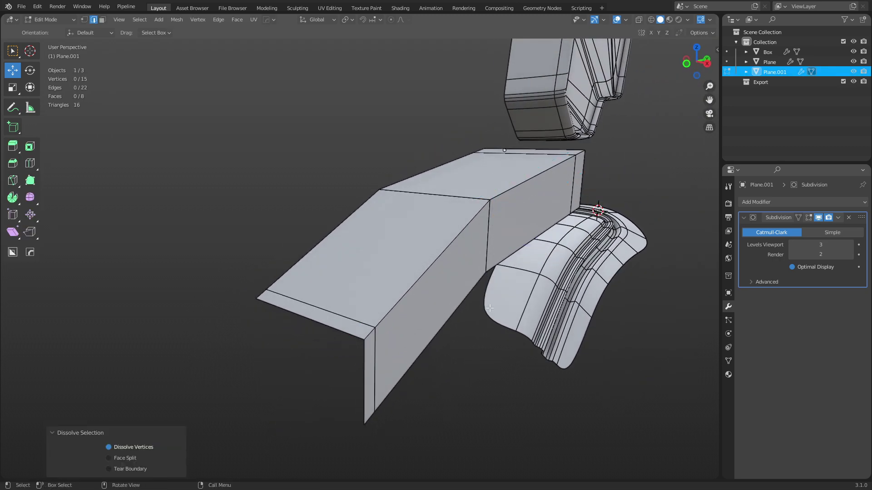
Dissolve the crosswise support loop near the strip's front end.
{"action": "middle_click_drag", "start_coordinate": [484, 308], "coordinate": [479, 307]}
{"action": "key", "text": "1"}
{"action": "left_click", "coordinate": [368, 322]}
{"action": "key", "text": "2"}
{"action": "left_click", "coordinate": [352, 319], "text": "alt"}
{"action": "key", "text": "ctrl+x"}
{"action": "key", "text": "1"}
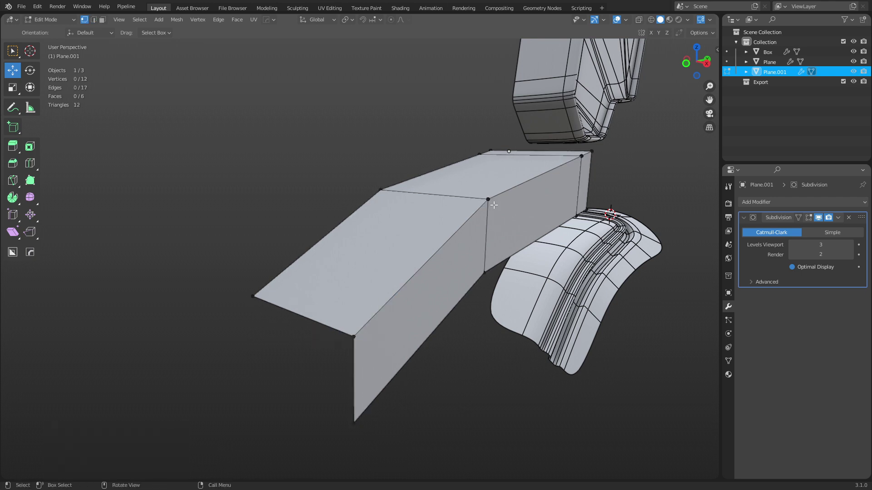
Add a centred lengthwise loop cut to the side wall and move its two large lower faces outward along X.
{"action": "key", "text": "ctrl+r"}
{"action": "left_click", "coordinate": [364, 359]}
{"action": "right_click", "coordinate": [364, 358]}
{"action": "key", "text": "3"}
{"action": "left_click", "coordinate": [444, 315]}
{"action": "left_click", "coordinate": [505, 245], "text": "shift"}
{"action": "left_click_drag", "start_coordinate": [526, 268], "coordinate": [572, 285]}
Merge the front end's middle vertex with the upper corner vertex to form a triangle, and return to Object Mode.
{"action": "key", "text": "1"}
{"action": "left_click", "coordinate": [399, 402]}
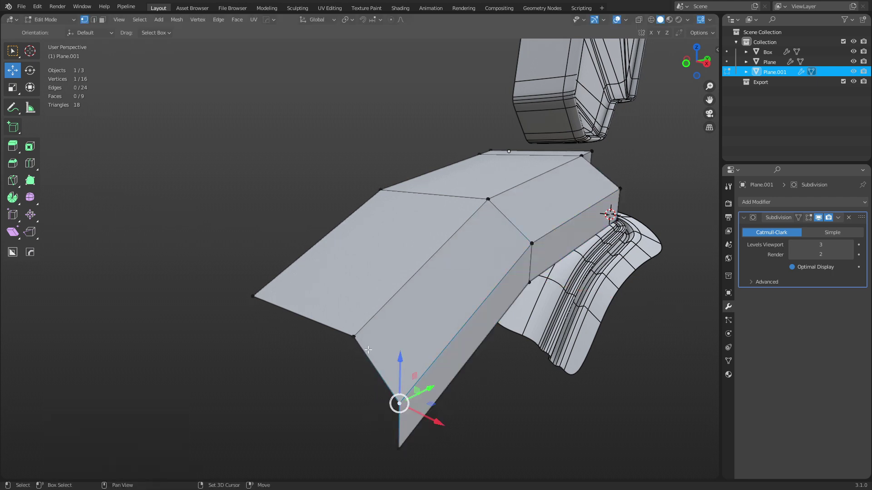
{"action": "left_click", "coordinate": [354, 337], "text": "shift"}
{"action": "key", "text": "1"}
{"action": "key", "text": "Tab"}
{"action": "left_click", "coordinate": [457, 345]}
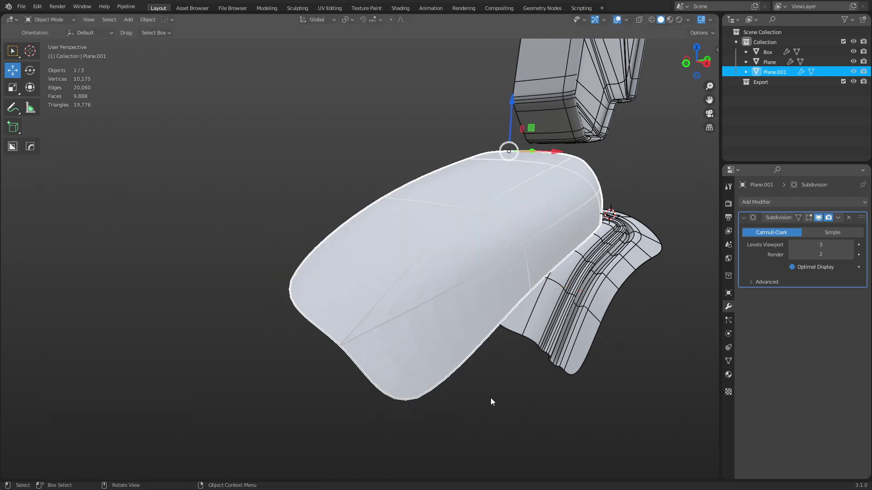
Turn off Optimal Display for the strip's Subdivision modifier and lower its viewport level to 1.
{"action": "key", "text": "shift+w"}
{"action": "middle_click_drag", "start_coordinate": [489, 394], "coordinate": [449, 397]}
{"action": "key", "text": "shift+w"}
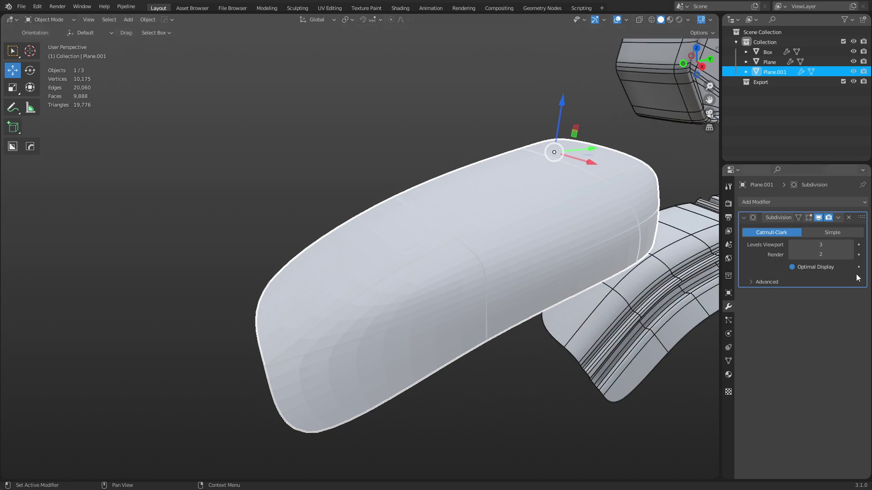
{"action": "left_click", "coordinate": [824, 266]}
{"action": "left_click", "coordinate": [443, 400]}
{"action": "middle_click_drag", "start_coordinate": [537, 398], "coordinate": [421, 358]}
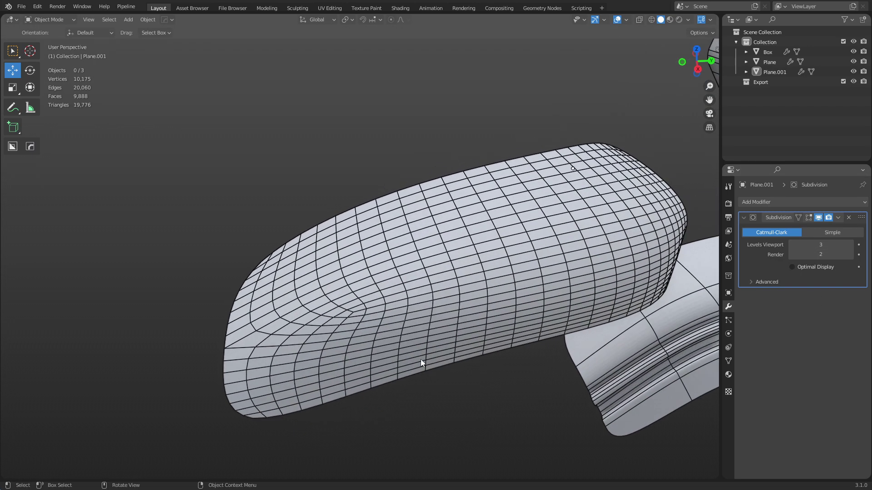
{"action": "left_click", "coordinate": [791, 243]}
{"action": "left_click", "coordinate": [792, 244]}
Examine the subdivided wireframe around the triangle at the front end and across the whole piece.
{"action": "middle_click_drag", "start_coordinate": [354, 386], "coordinate": [440, 331], "text": "shift"}
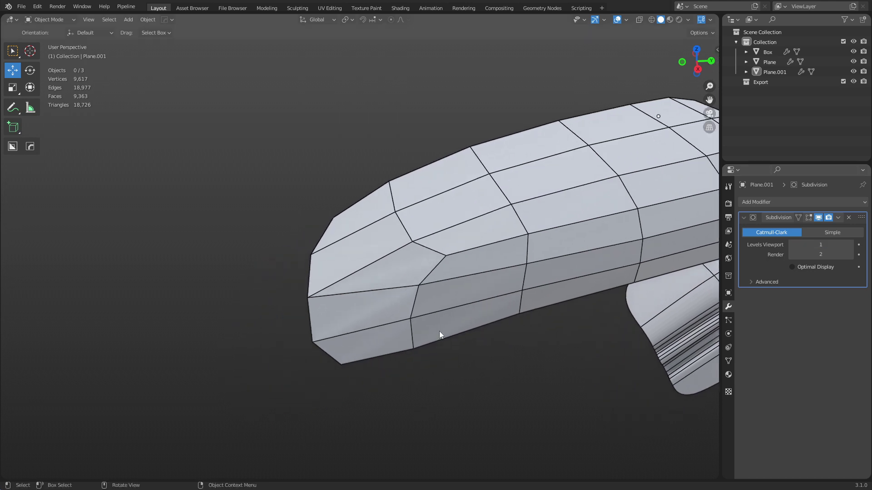
{"action": "scroll", "coordinate": [440, 331], "scroll_direction": "up", "scroll_amount": 1}
{"action": "middle_click_drag", "start_coordinate": [448, 283], "coordinate": [403, 295], "text": "shift"}
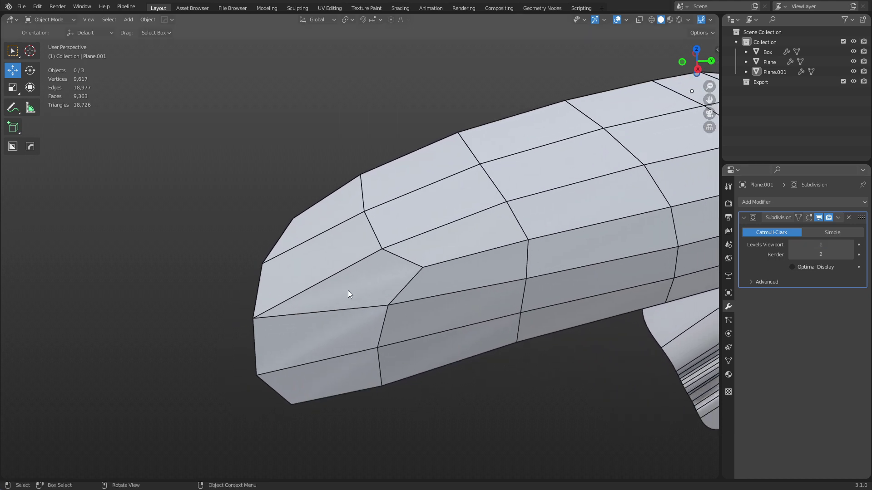
{"action": "key", "text": "ctrl+Tab"}
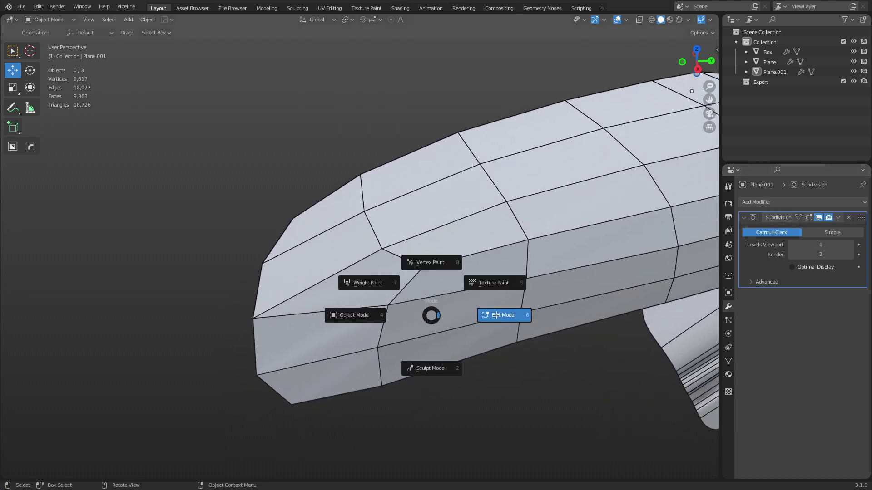
{"action": "left_click", "coordinate": [485, 322]}
{"action": "key", "text": "Tab"}
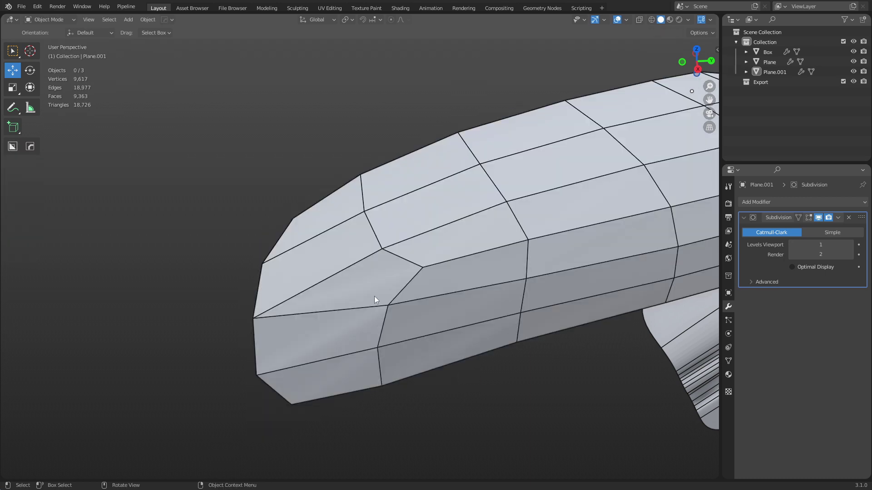
{"action": "middle_click_drag", "start_coordinate": [380, 299], "coordinate": [445, 272]}
{"action": "scroll", "coordinate": [489, 263], "scroll_direction": "down", "scroll_amount": 2}
{"action": "scroll", "coordinate": [514, 264], "scroll_direction": "down", "scroll_amount": 4}
{"action": "middle_click_drag", "start_coordinate": [514, 264], "coordinate": [461, 317], "text": "shift"}
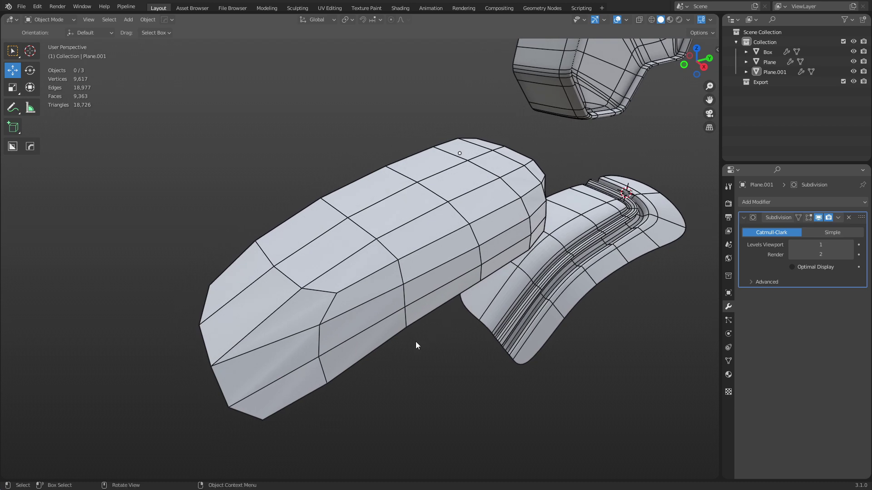
{"action": "middle_click_drag", "start_coordinate": [483, 293], "coordinate": [446, 304], "text": "shift"}
Add a centred loop cut through the slanted side faces ending at the triangle, and return to Object Mode.
{"action": "key", "text": "ctrl+Tab"}
{"action": "left_click", "coordinate": [385, 317]}
{"action": "left_click", "coordinate": [307, 324]}
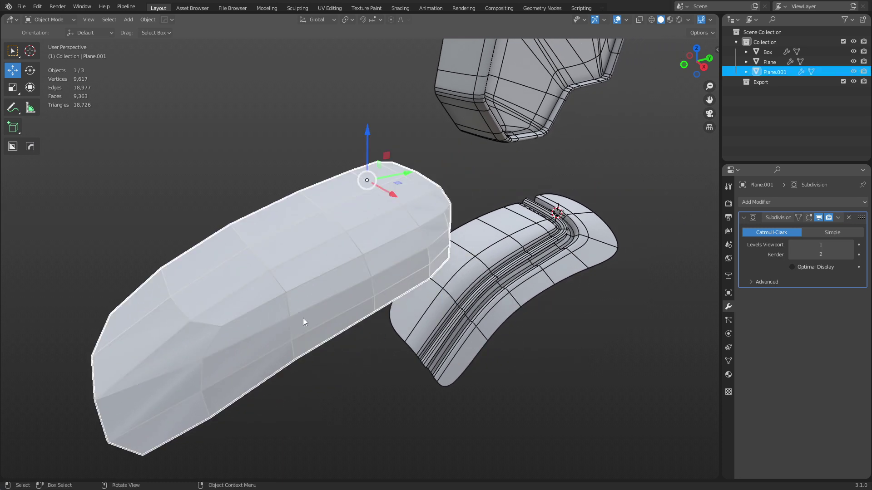
{"action": "key", "text": "ctrl+Tab"}
{"action": "left_click", "coordinate": [337, 328]}
{"action": "middle_click_drag", "start_coordinate": [337, 335], "coordinate": [413, 289], "text": "shift"}
{"action": "key", "text": "ctrl+r"}
{"action": "left_click", "coordinate": [392, 240]}
{"action": "right_click", "coordinate": [392, 240]}
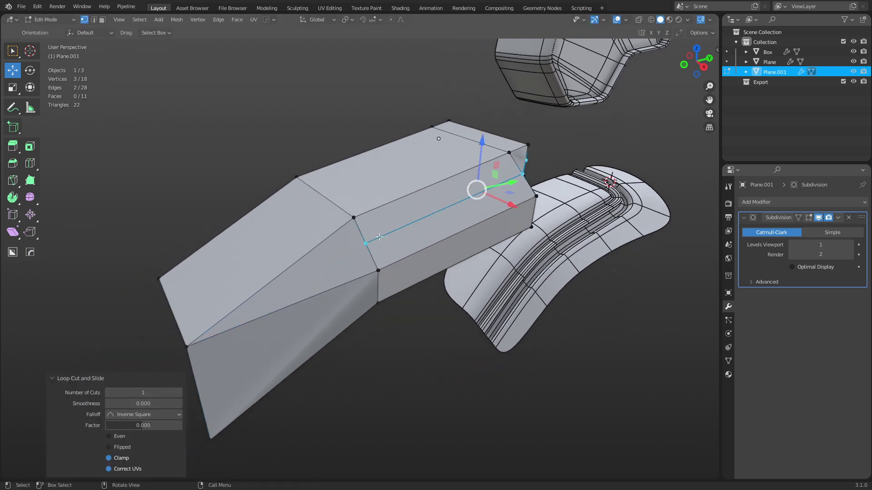
{"action": "key", "text": "ctrl+Tab"}
{"action": "left_click", "coordinate": [407, 282]}
{"action": "left_click", "coordinate": [407, 347]}
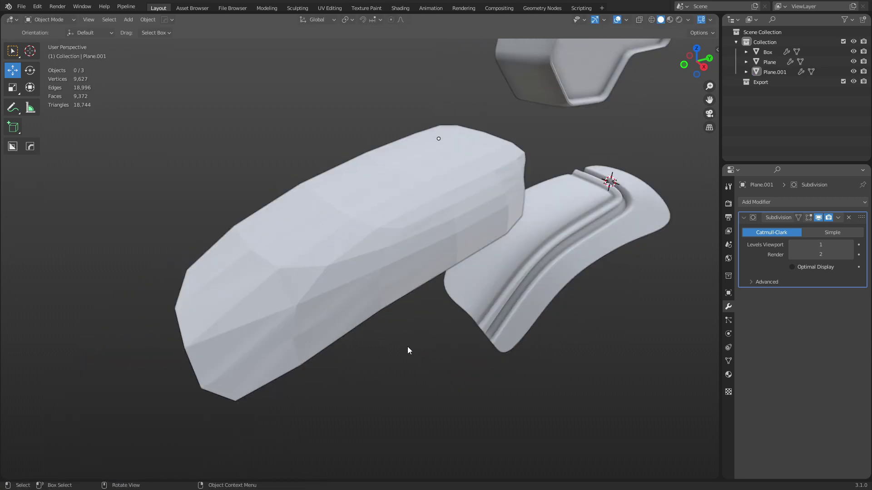
Show the wireframe overlay on the objects again and deselect the strip.
{"action": "middle_click_drag", "start_coordinate": [554, 271], "coordinate": [413, 352], "text": "shift"}
{"action": "scroll", "coordinate": [484, 197], "scroll_direction": "down", "scroll_amount": 3}
{"action": "middle_click_drag", "start_coordinate": [480, 198], "coordinate": [449, 244], "text": "shift"}
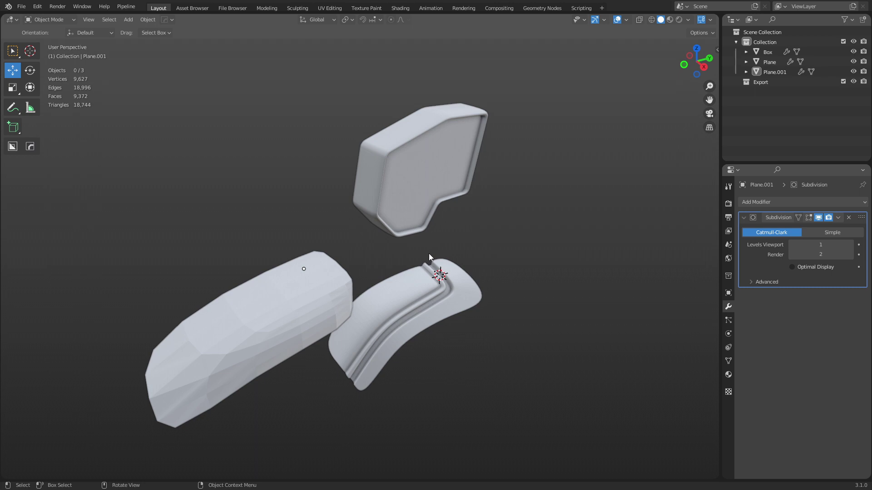
{"action": "left_click", "coordinate": [260, 352]}
{"action": "middle_click_drag", "start_coordinate": [300, 343], "coordinate": [403, 296], "text": "shift"}
{"action": "scroll", "coordinate": [399, 291], "scroll_direction": "up", "scroll_amount": 2}
{"action": "key", "text": "shift+z"}
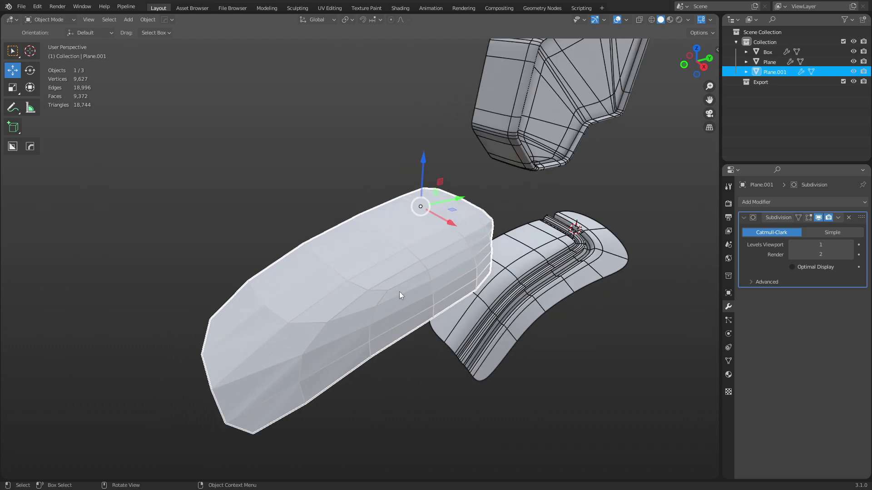
{"action": "left_click", "coordinate": [421, 383]}
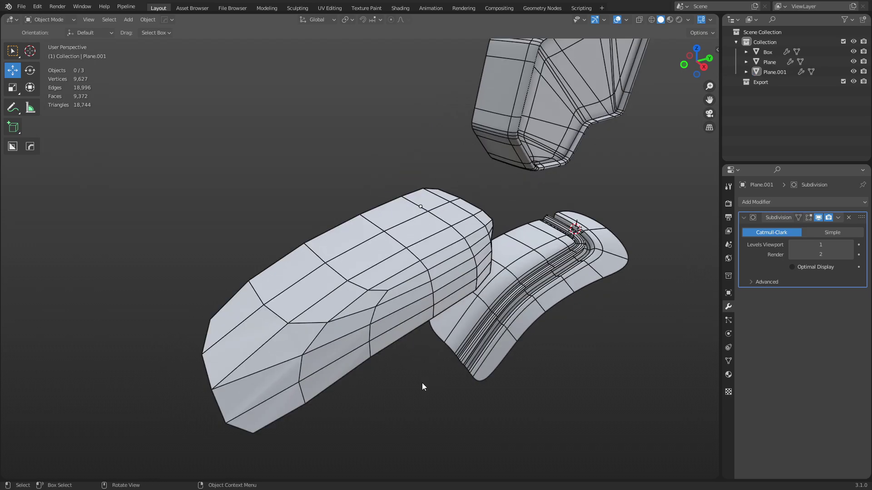
Raise the strip's viewport subdivision level to 4 and inspect the edge flow around the triangle.
{"action": "left_click", "coordinate": [850, 245]}
{"action": "left_click", "coordinate": [850, 245]}
{"action": "left_click", "coordinate": [850, 245]}
{"action": "scroll", "coordinate": [404, 320], "scroll_direction": "up", "scroll_amount": 2}
{"action": "middle_click_drag", "start_coordinate": [392, 310], "coordinate": [364, 297]}
{"action": "key", "text": "ctrl+Tab"}
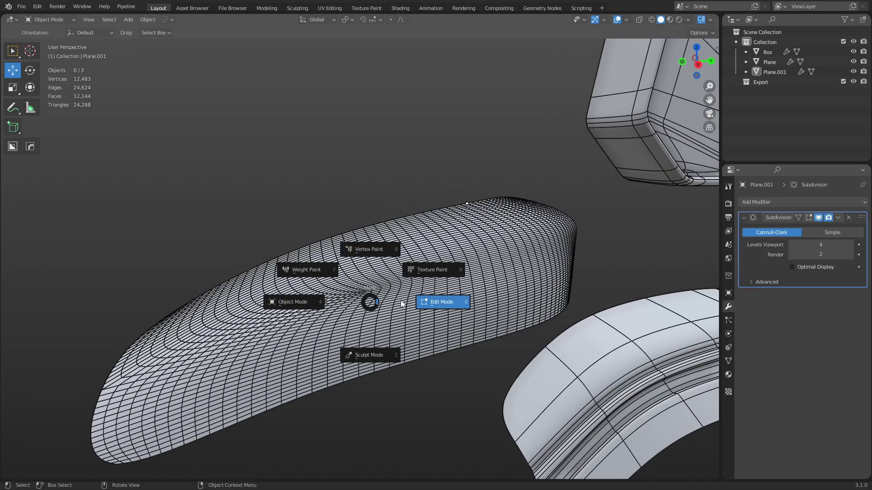
Dissolve the edge in the middle of the bent strip's side where the lines converge, and return to Object Mode.
{"action": "left_click", "coordinate": [375, 304]}
{"action": "left_click", "coordinate": [380, 289]}
{"action": "key", "text": "ctrl+x"}
{"action": "key", "text": "ctrl+Tab"}
{"action": "left_click", "coordinate": [430, 303]}
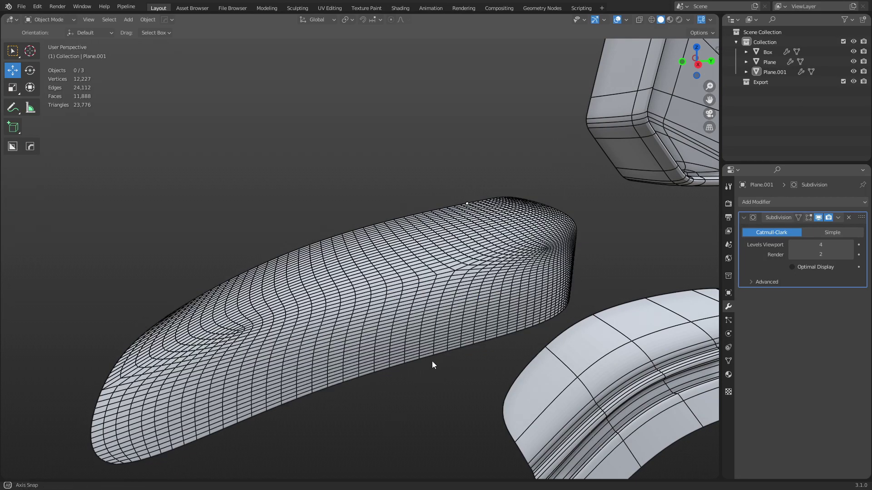
Frame the recessed box in the view, deselect it and hide the wireframe overlay to show its smooth shaded surface.
{"action": "middle_click_drag", "start_coordinate": [432, 361], "coordinate": [408, 307]}
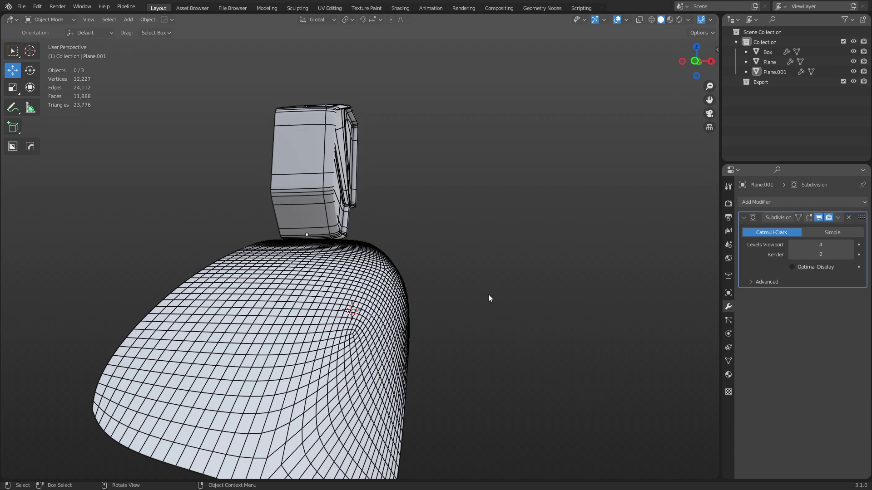
{"action": "middle_click_drag", "start_coordinate": [489, 294], "coordinate": [636, 130]}
{"action": "left_click", "coordinate": [549, 145]}
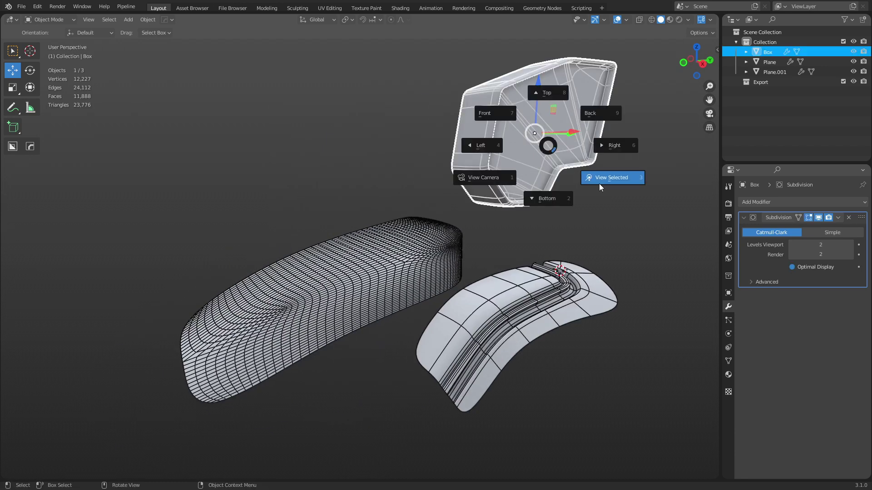
{"action": "key", "text": "KP_Decimal"}
{"action": "left_click", "coordinate": [621, 227]}
{"action": "middle_click_drag", "start_coordinate": [351, 316], "coordinate": [385, 332]}
{"action": "key", "text": "shift+alt+z"}
{"action": "middle_click_drag", "start_coordinate": [494, 290], "coordinate": [430, 290]}
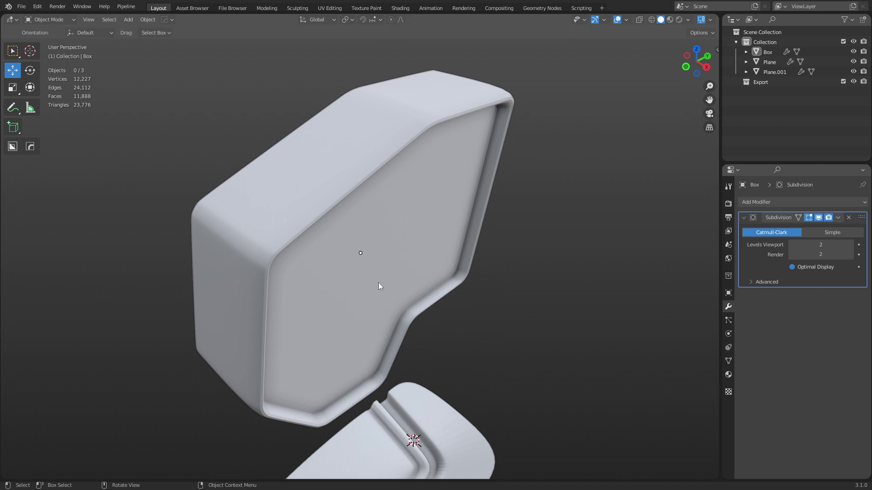
Look over the recessed box, the bent strip and the grooved panel as smooth shaded objects.
{"action": "scroll", "coordinate": [563, 306], "scroll_direction": "down", "scroll_amount": 4}
{"action": "middle_click_drag", "start_coordinate": [522, 359], "coordinate": [514, 306]}
{"action": "mouse_move", "coordinate": [405, 305]}
{"action": "middle_mouse_down"}
{"action": "mouse_move", "coordinate": [405, 296]}
{"action": "mouse_move", "coordinate": [386, 315]}
{"action": "mouse_move", "coordinate": [413, 314]}
{"action": "middle_mouse_up"}
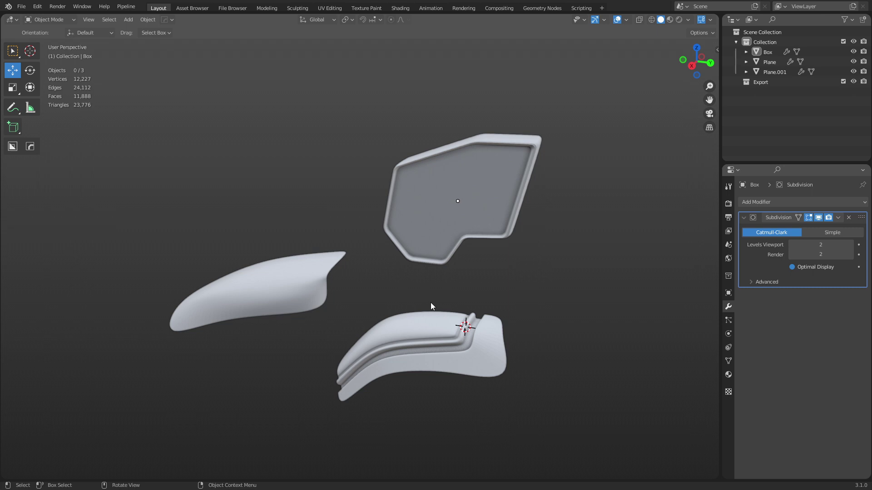
{"action": "left_click", "coordinate": [415, 261]}
{"action": "left_click", "coordinate": [298, 288]}
{"action": "left_click", "coordinate": [440, 249]}
{"action": "key", "text": "ctrl+Tab"}
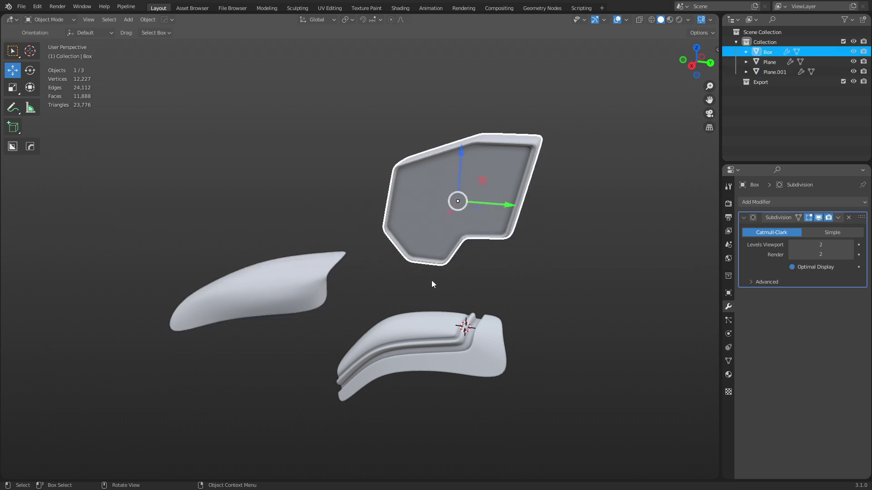
{"action": "middle_click_drag", "start_coordinate": [431, 285], "coordinate": [356, 273]}
{"action": "left_click", "coordinate": [356, 273]}
{"action": "key", "text": "ctrl+Tab"}
Frame the grooved panel and open it in Edit Mode with face selection.
{"action": "left_click", "coordinate": [469, 293]}
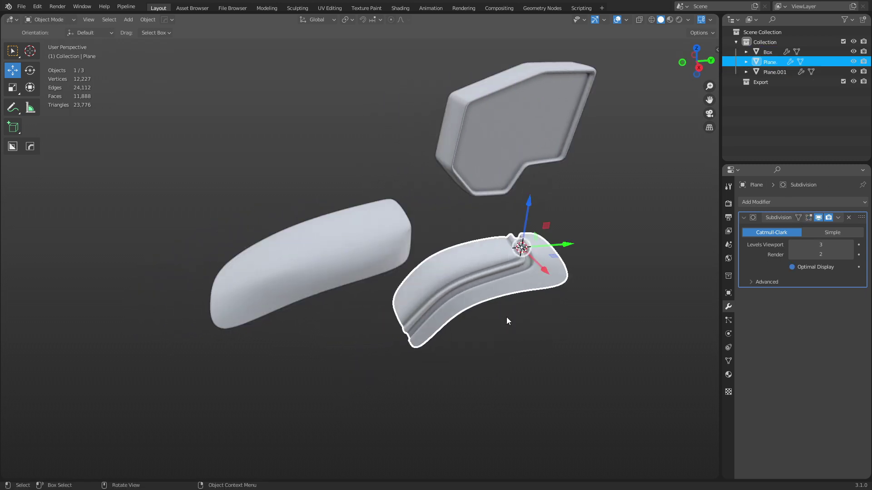
{"action": "key", "text": "KP_Decimal"}
{"action": "key", "text": "ctrl+Tab"}
{"action": "left_click", "coordinate": [472, 297]}
{"action": "scroll", "coordinate": [443, 313], "scroll_direction": "up", "scroll_amount": 3}
{"action": "left_click", "coordinate": [402, 286]}
{"action": "scroll", "coordinate": [426, 333], "scroll_direction": "down", "scroll_amount": 3}
{"action": "middle_click_drag", "start_coordinate": [427, 333], "coordinate": [425, 300]}
{"action": "key", "text": "3"}
Examine the grooved panel's edge flow by selecting face loops across the groove, around its corner and along the upper surface.
{"action": "left_click", "coordinate": [370, 266], "text": "alt"}
{"action": "middle_click_drag", "start_coordinate": [370, 266], "coordinate": [345, 286]}
{"action": "left_click", "coordinate": [300, 268], "text": "alt"}
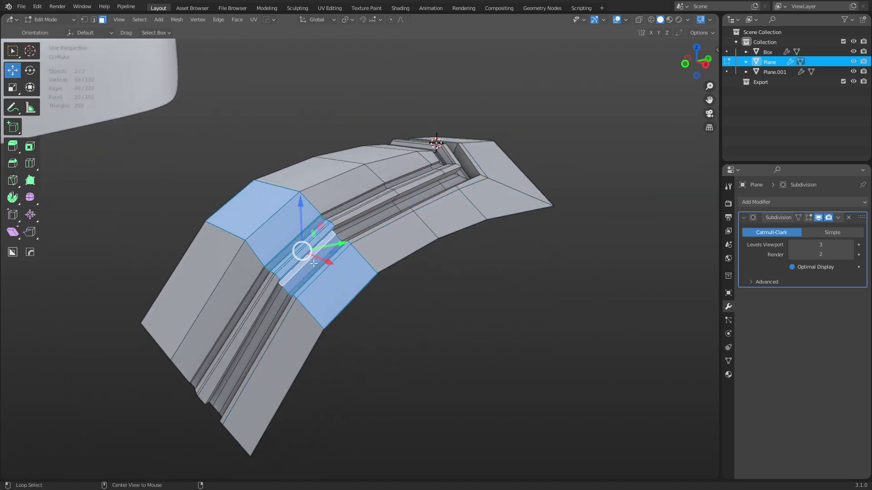
{"action": "middle_click_drag", "start_coordinate": [327, 258], "coordinate": [465, 245]}
{"action": "left_click", "coordinate": [501, 208], "text": "alt"}
{"action": "middle_click_drag", "start_coordinate": [485, 169], "coordinate": [383, 219], "text": "shift"}
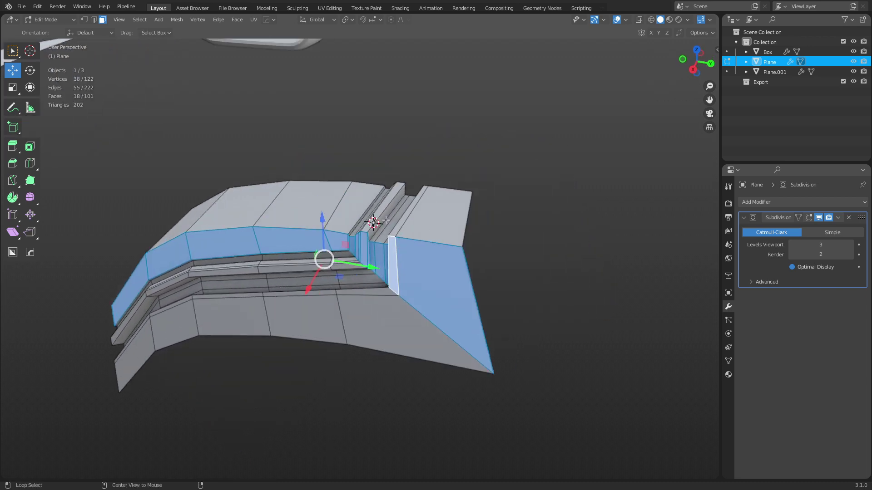
{"action": "left_click", "coordinate": [419, 223], "text": "alt"}
{"action": "scroll", "coordinate": [419, 223], "scroll_direction": "up", "scroll_amount": 5}
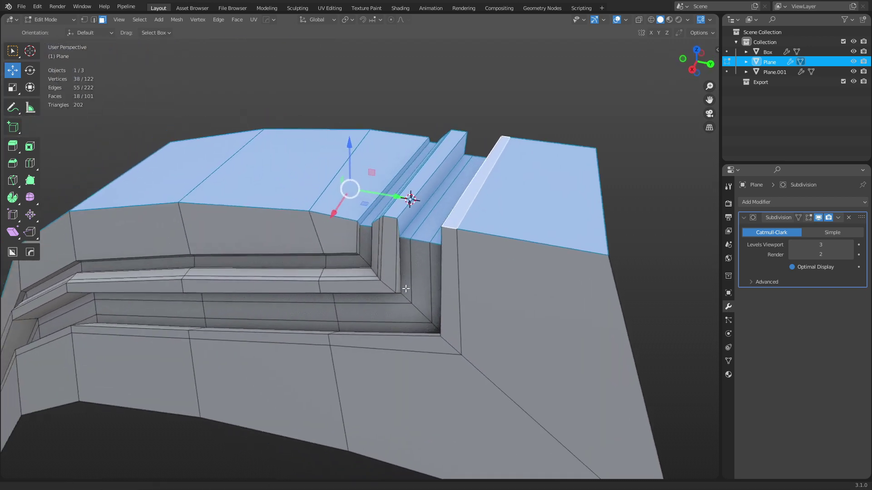
Return to Object Mode, deselect the grooved panel and inspect the subdivided wireframe around its groove corner.
{"action": "key", "text": "ctrl+Tab"}
{"action": "left_click", "coordinate": [382, 270]}
{"action": "middle_click_drag", "start_coordinate": [420, 298], "coordinate": [364, 331]}
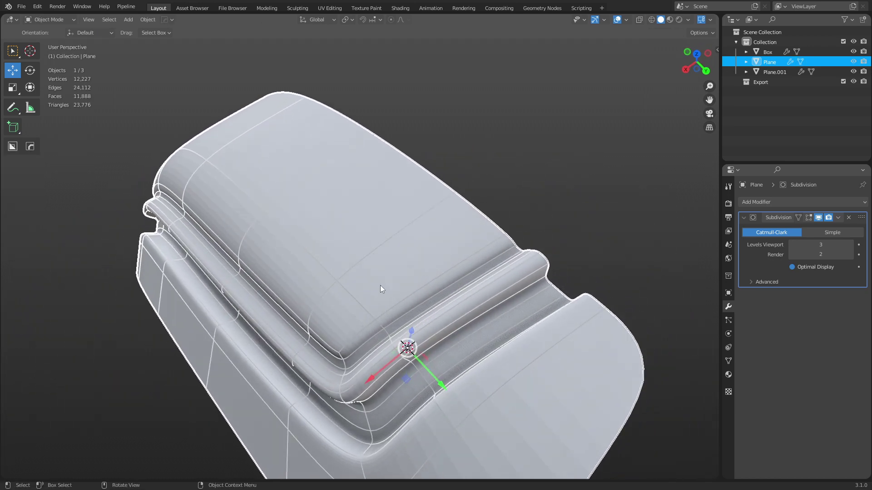
{"action": "middle_click_drag", "start_coordinate": [413, 312], "coordinate": [408, 293]}
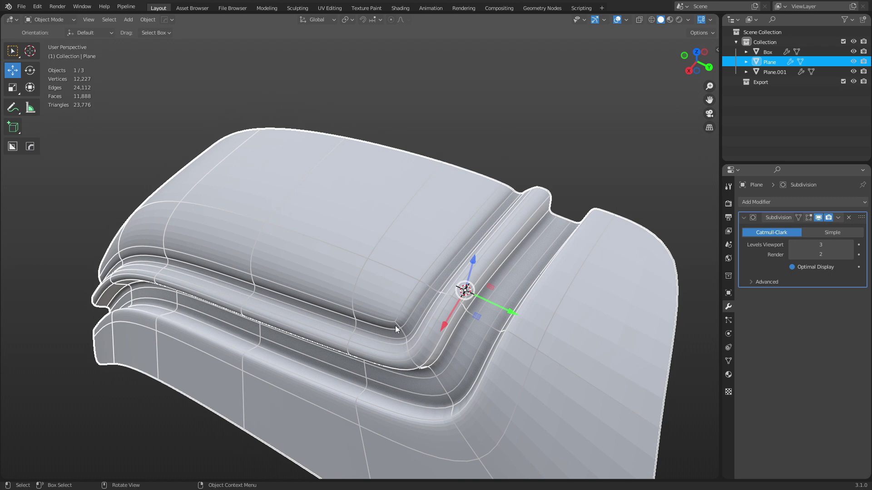
{"action": "middle_click_drag", "start_coordinate": [402, 334], "coordinate": [536, 236]}
{"action": "left_click", "coordinate": [601, 160]}
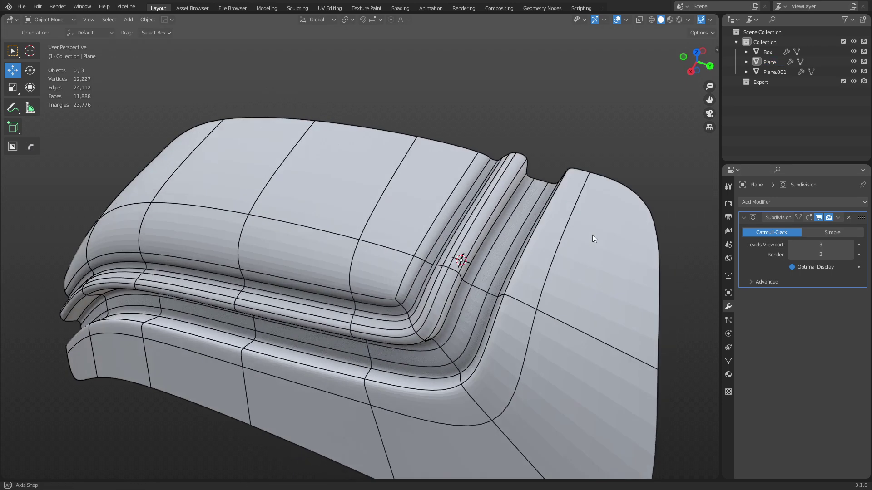
{"action": "middle_click_drag", "start_coordinate": [591, 243], "coordinate": [394, 241]}
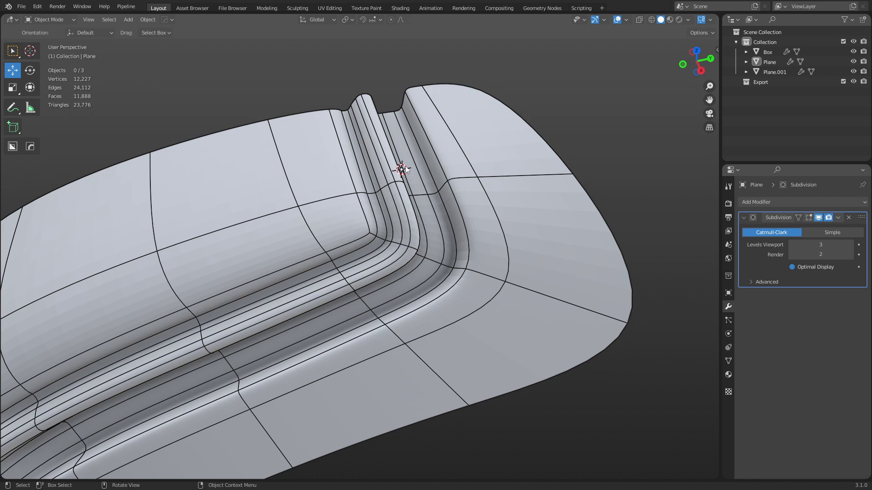
Bevel the diagonal edge loop through the grooved panel's corner with one segment and a width of about 0.097 m.
{"action": "key", "text": "Tab"}
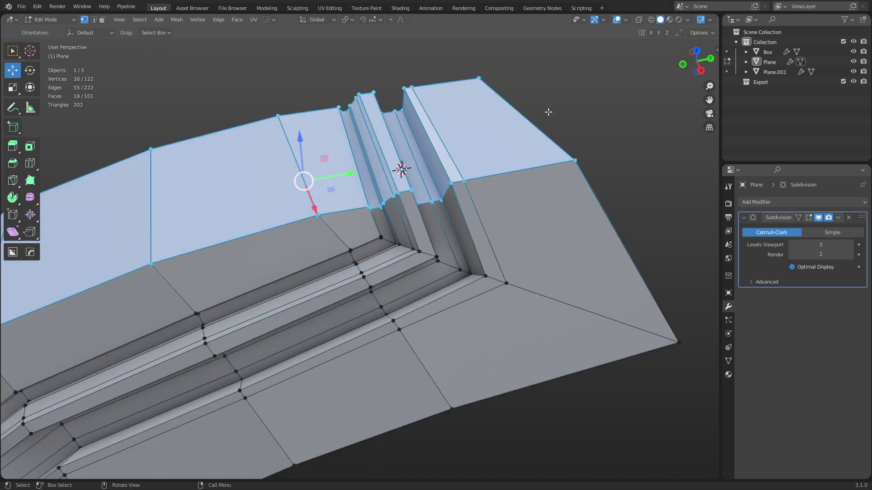
{"action": "left_click", "coordinate": [575, 159]}
{"action": "left_click", "coordinate": [662, 222]}
{"action": "middle_click_drag", "start_coordinate": [662, 222], "coordinate": [468, 254]}
{"action": "middle_click_drag", "start_coordinate": [353, 256], "coordinate": [362, 238], "text": "shift"}
{"action": "scroll", "coordinate": [384, 275], "scroll_direction": "up", "scroll_amount": 1}
{"action": "scroll", "coordinate": [367, 276], "scroll_direction": "up", "scroll_amount": 2}
{"action": "key", "text": "2"}
{"action": "left_click", "coordinate": [367, 229], "text": "alt"}
{"action": "key", "text": "ctrl+b"}
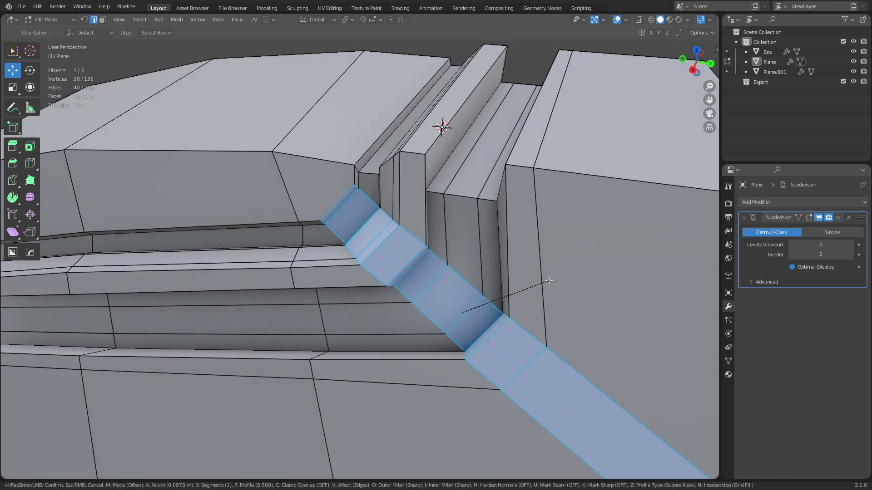
{"action": "left_click", "coordinate": [546, 281]}
Knife-cut a supporting edge line around the raised top section, running parallel to the groove and around its corner.
{"action": "middle_click_drag", "start_coordinate": [507, 181], "coordinate": [557, 275], "text": "shift"}
{"action": "left_click", "coordinate": [520, 102]}
{"action": "middle_click_drag", "start_coordinate": [483, 204], "coordinate": [453, 240]}
{"action": "left_click", "coordinate": [536, 134]}
{"action": "key", "text": "k"}
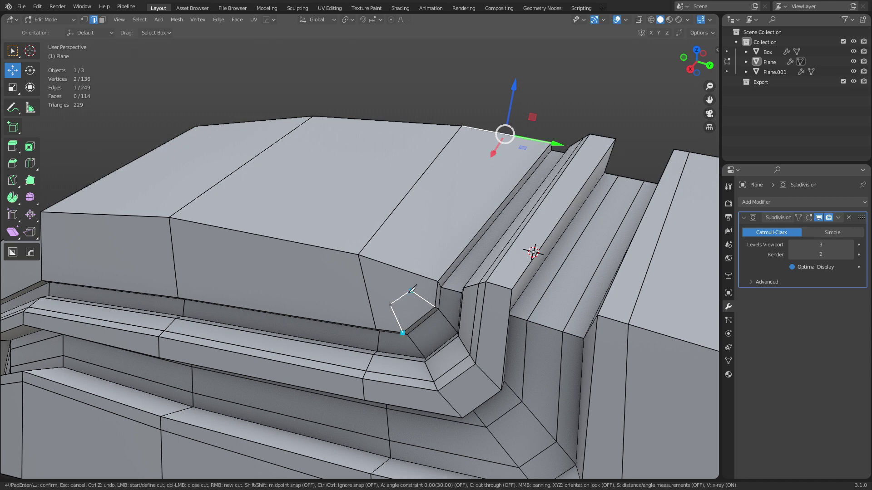
{"action": "left_click", "coordinate": [416, 274]}
{"action": "left_click", "coordinate": [527, 139]}
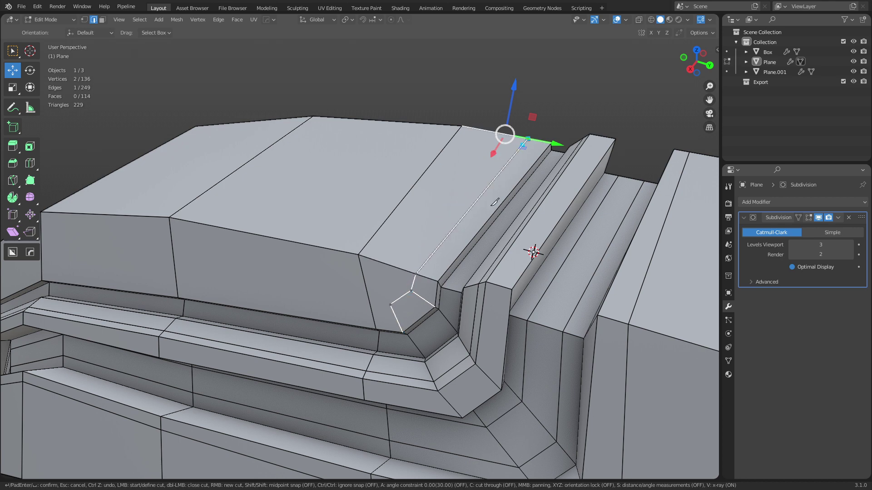
{"action": "left_click", "coordinate": [390, 304]}
{"action": "left_click", "coordinate": [42, 266]}
{"action": "middle_click_drag", "start_coordinate": [101, 273], "coordinate": [268, 277], "text": "shift"}
{"action": "left_click", "coordinate": [172, 297]}
{"action": "left_click", "coordinate": [120, 354]}
{"action": "right_click", "coordinate": [432, 293]}
{"action": "key", "text": "Return"}
Check the face loop beside the groove and highlight the five-sided face at its corner.
{"action": "middle_click_drag", "start_coordinate": [584, 309], "coordinate": [358, 317], "text": "shift"}
{"action": "key", "text": "3"}
{"action": "left_click", "coordinate": [467, 323], "text": "alt"}
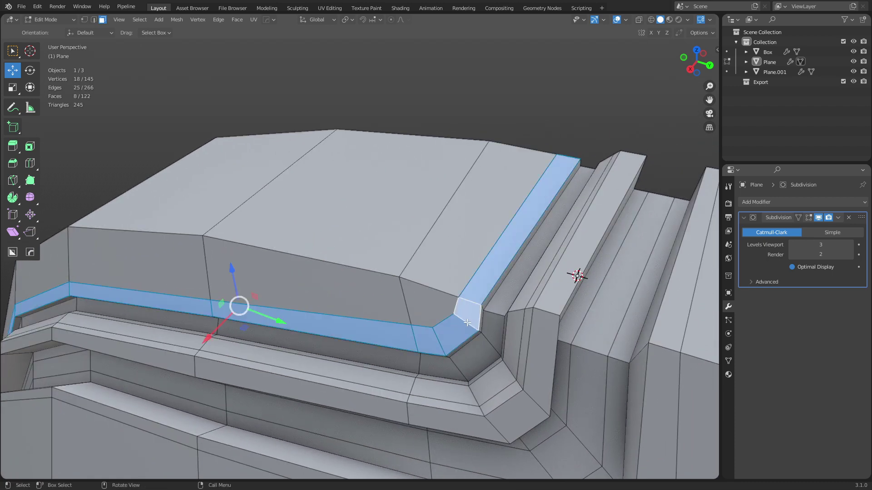
{"action": "left_click", "coordinate": [443, 310]}
{"action": "key", "text": "1"}
{"action": "scroll", "coordinate": [434, 316], "scroll_direction": "up", "scroll_amount": 2}
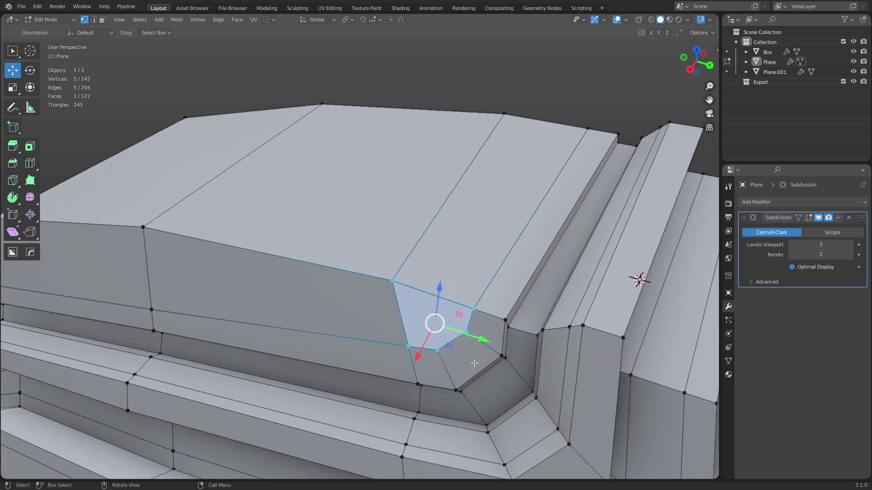
Knife-cut the five-sided face from its lower corner vertex to the top surface's far edge, and return to Object Mode deselected.
{"action": "key", "text": "k"}
{"action": "left_click", "coordinate": [437, 350]}
{"action": "left_click", "coordinate": [537, 120]}
{"action": "key", "text": "Return"}
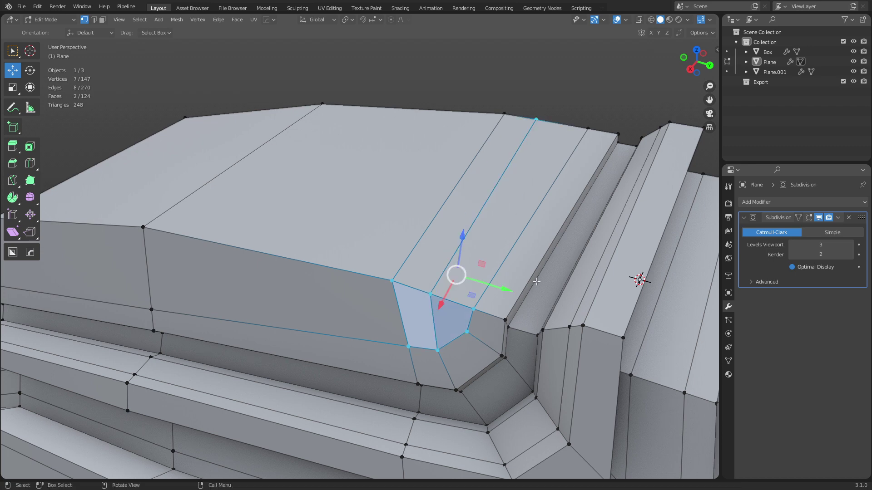
{"action": "key", "text": "ctrl+Tab"}
{"action": "left_click", "coordinate": [473, 279]}
{"action": "key", "text": "alt+a"}
{"action": "scroll", "coordinate": [473, 278], "scroll_direction": "down", "scroll_amount": 5}
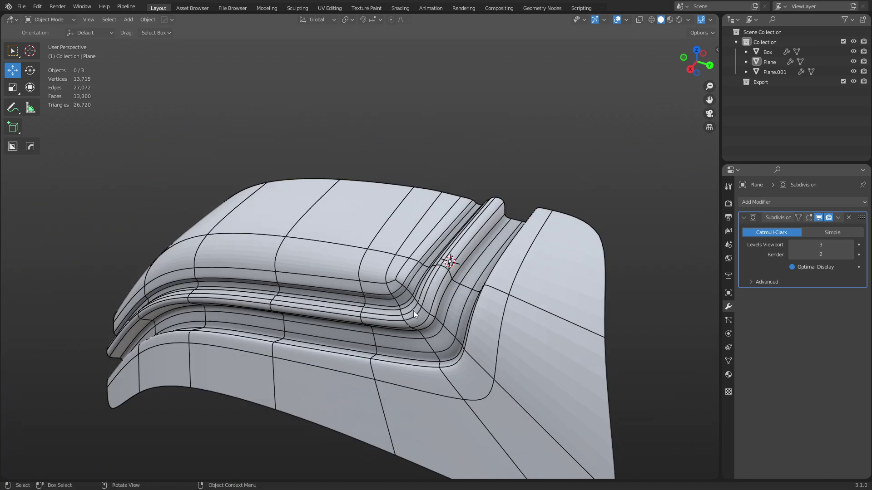
Examine the face loop along the groove in Edit Mode, and view all three objects in Object Mode.
{"action": "key", "text": "ctrl+Tab"}
{"action": "left_click", "coordinate": [459, 311]}
{"action": "key", "text": "3"}
{"action": "left_click", "coordinate": [383, 291], "text": "alt"}
{"action": "middle_click_drag", "start_coordinate": [436, 303], "coordinate": [418, 298]}
{"action": "key", "text": "ctrl+Tab"}
{"action": "left_click", "coordinate": [350, 306]}
{"action": "middle_click_drag", "start_coordinate": [410, 156], "coordinate": [446, 270]}
{"action": "scroll", "coordinate": [411, 255], "scroll_direction": "down", "scroll_amount": 3}
{"action": "scroll", "coordinate": [389, 245], "scroll_direction": "down", "scroll_amount": 2}
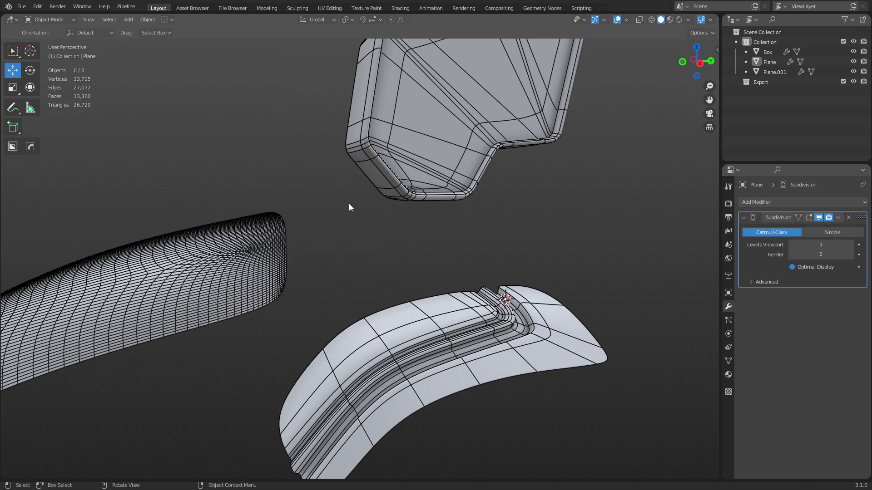
{"action": "middle_click_drag", "start_coordinate": [481, 280], "coordinate": [472, 295]}
{"action": "left_click", "coordinate": [444, 338]}
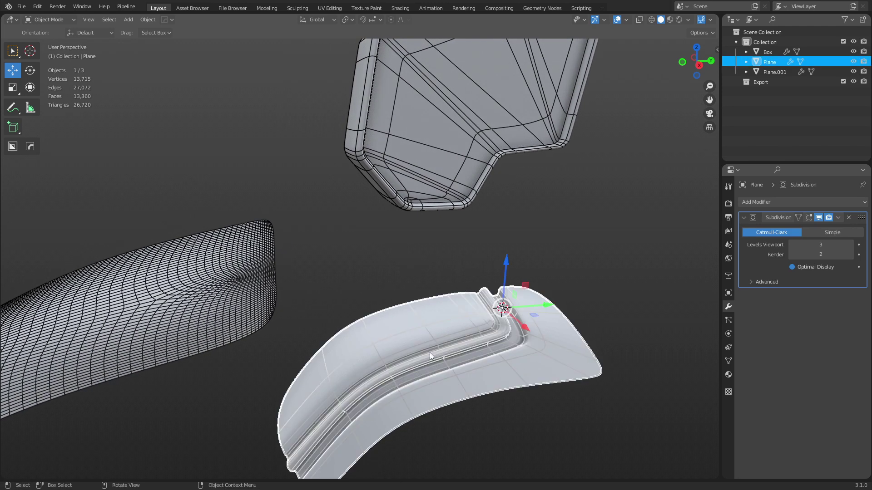
{"action": "key", "text": "g"}
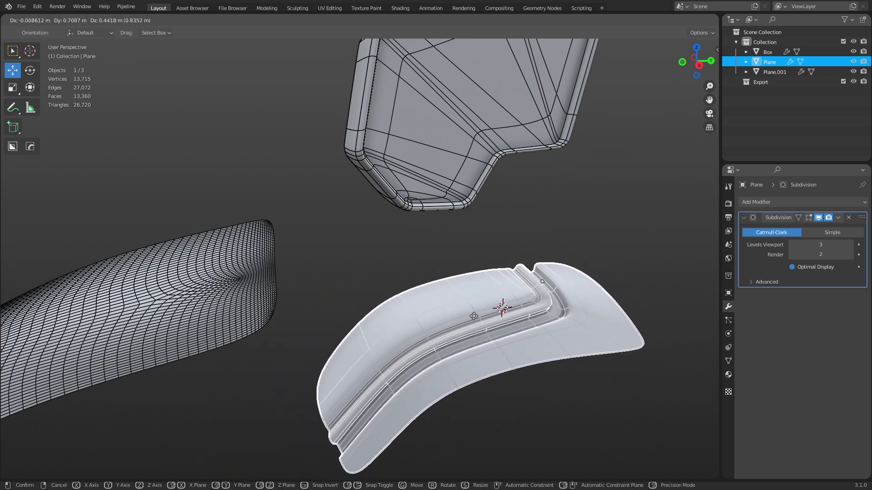
{"action": "left_click", "coordinate": [467, 355]}
{"action": "middle_click_drag", "start_coordinate": [438, 355], "coordinate": [603, 292]}
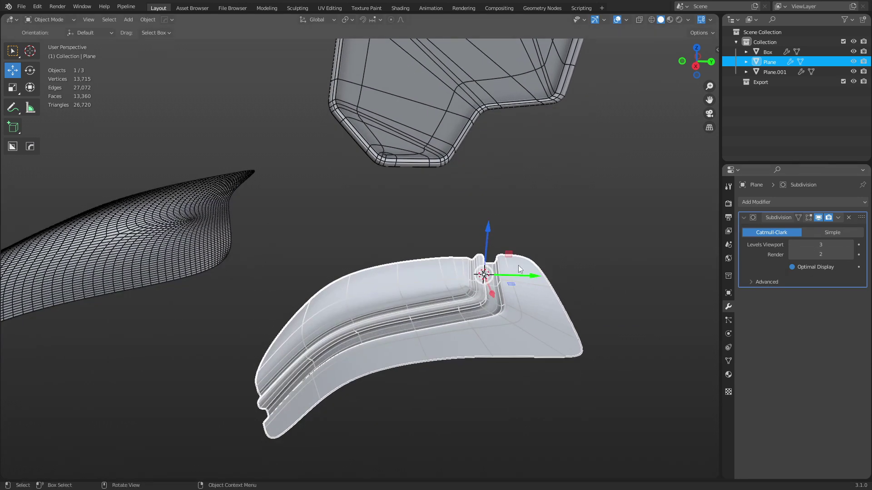
{"action": "left_click", "coordinate": [424, 227]}
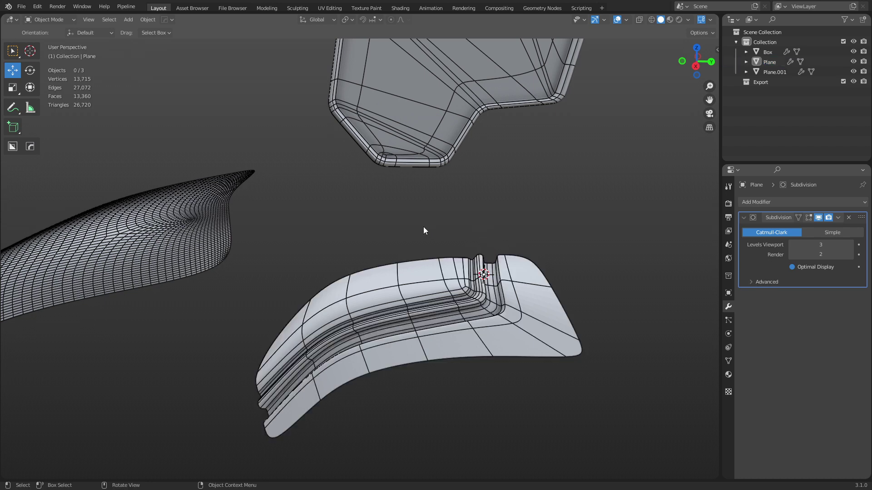
{"action": "middle_click_drag", "start_coordinate": [424, 227], "coordinate": [462, 280]}
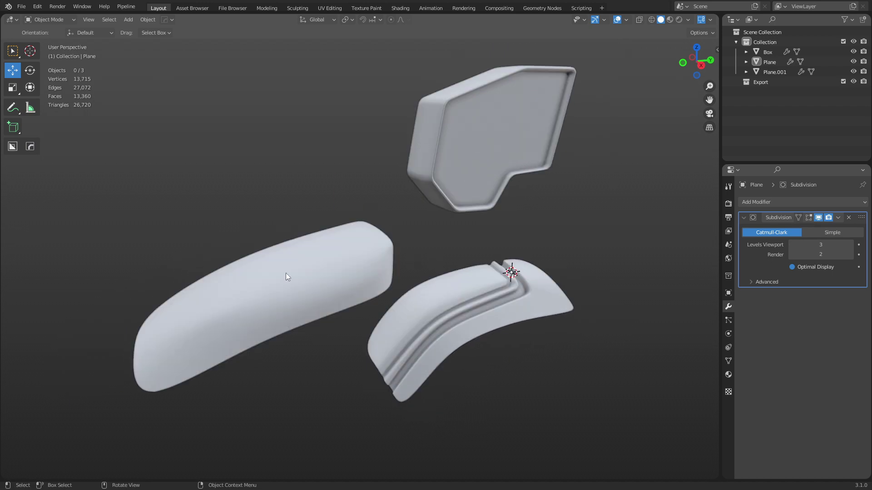
Lower the bent strip's viewport subdivision level to 1 and deselect it.
{"action": "left_click", "coordinate": [287, 277]}
{"action": "left_click", "coordinate": [793, 245]}
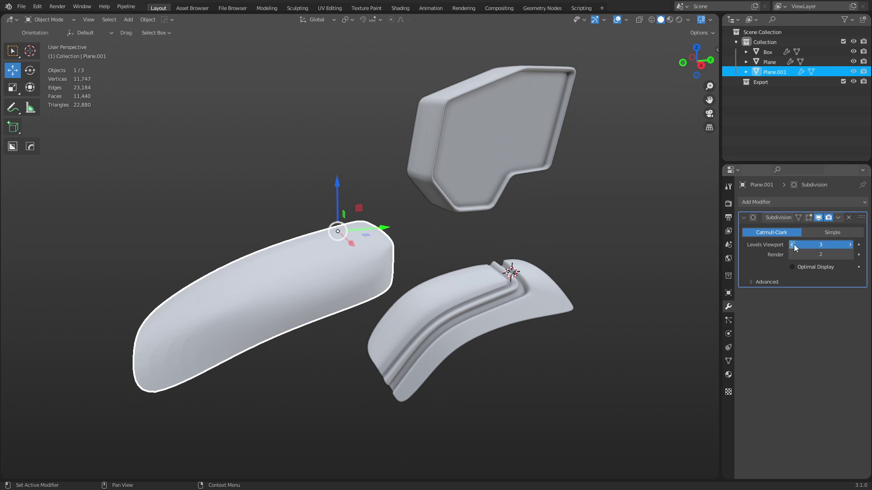
{"action": "left_click", "coordinate": [793, 245]}
{"action": "left_click", "coordinate": [793, 244]}
{"action": "left_click", "coordinate": [541, 235]}
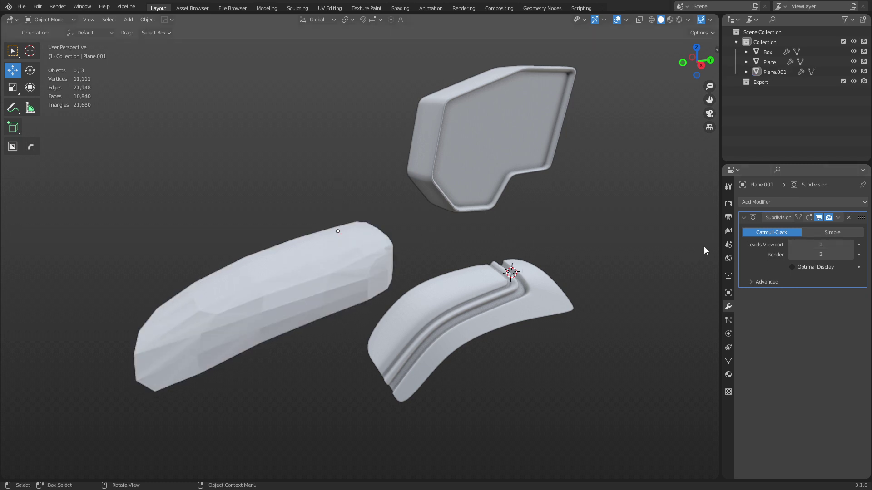
Set the bent strip's viewport subdivision level to 3 and deselect it.
{"action": "left_click", "coordinate": [384, 257]}
{"action": "left_click", "coordinate": [849, 245]}
{"action": "left_click", "coordinate": [849, 245]}
{"action": "left_click", "coordinate": [520, 257]}
{"action": "middle_click_drag", "start_coordinate": [509, 256], "coordinate": [455, 282], "text": "shift"}
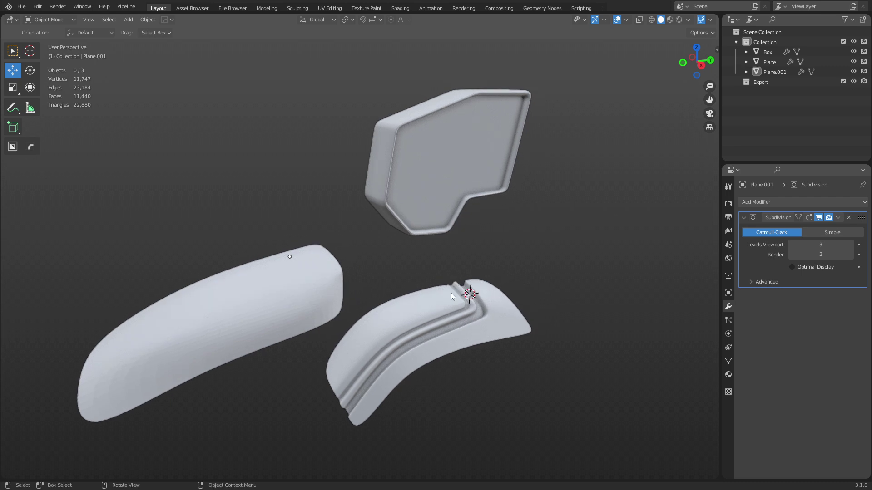
Show the wireframe overlay again and examine the grooved panel's edge flow with nothing selected.
{"action": "left_click", "coordinate": [445, 338]}
{"action": "key", "text": "grave"}
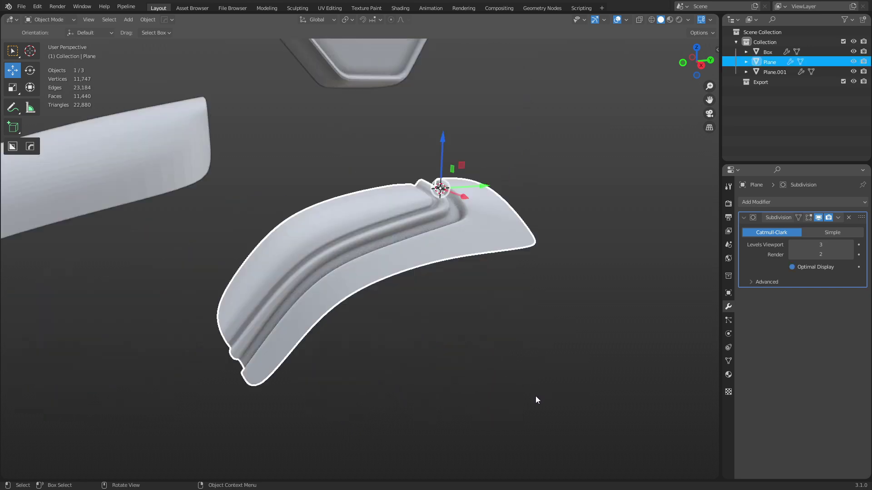
{"action": "key", "text": "alt+a"}
{"action": "key", "text": "shift+z"}
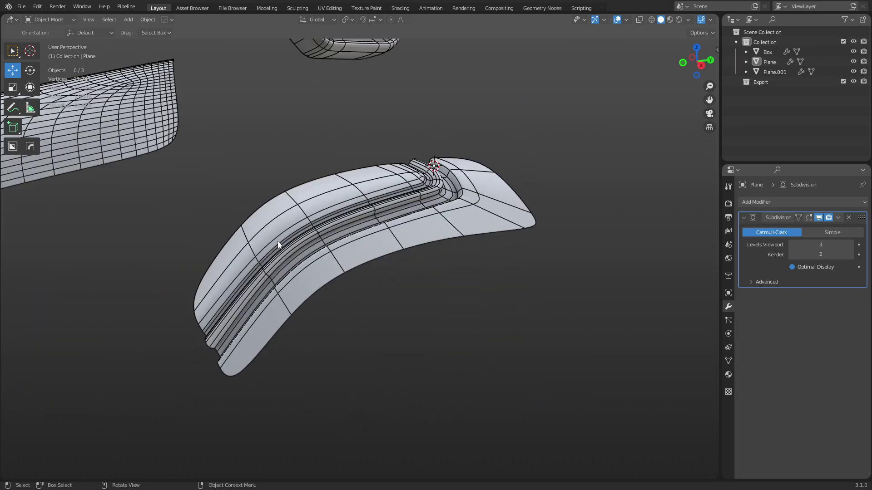
{"action": "middle_click_drag", "start_coordinate": [337, 225], "coordinate": [388, 308]}
{"action": "middle_click_drag", "start_coordinate": [295, 253], "coordinate": [347, 274]}
{"action": "middle_click_drag", "start_coordinate": [465, 231], "coordinate": [410, 263], "text": "shift"}
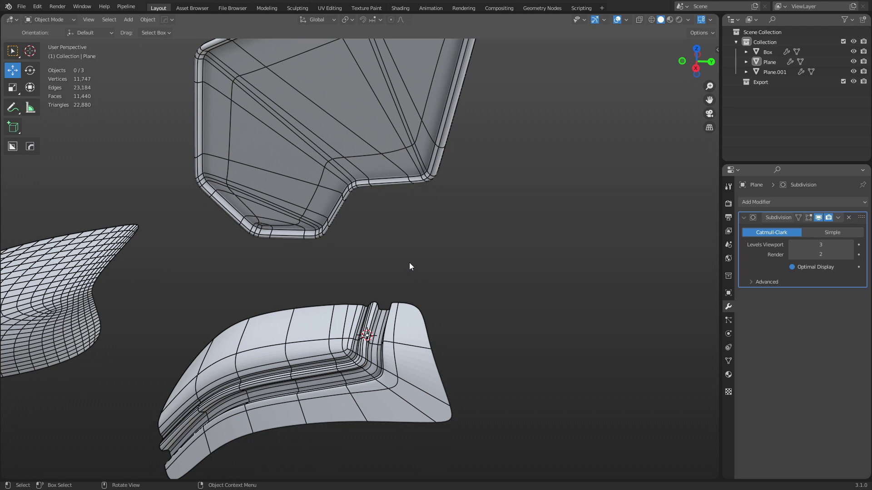
Frame the bent strip and open it in Edit Mode to view its base mesh from the side.
{"action": "middle_click_drag", "start_coordinate": [175, 337], "coordinate": [385, 240], "text": "shift"}
{"action": "scroll", "coordinate": [514, 276], "scroll_direction": "up", "scroll_amount": 3}
{"action": "left_click", "coordinate": [230, 163]}
{"action": "key", "text": "grave"}
{"action": "left_click", "coordinate": [286, 191]}
{"action": "key", "text": "ctrl+Tab"}
{"action": "left_click", "coordinate": [389, 206]}
{"action": "middle_click_drag", "start_coordinate": [514, 270], "coordinate": [493, 264]}
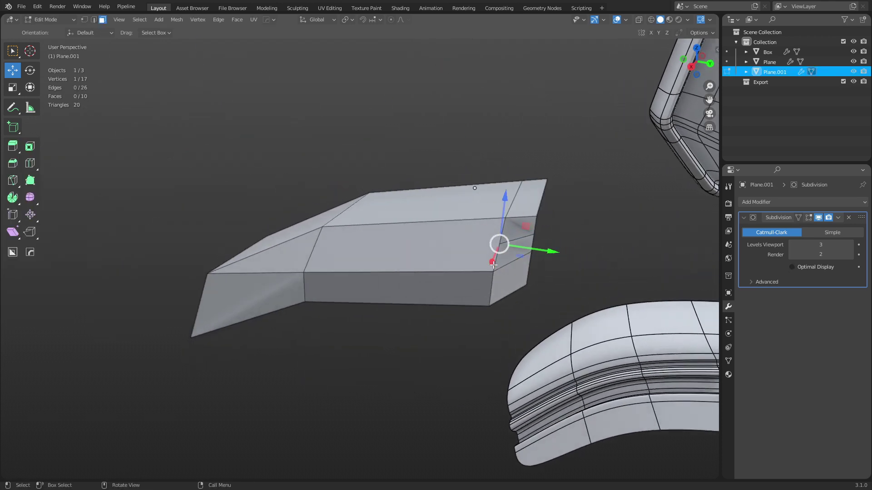
Apply the bent strip's Subdivision modifier and open the resulting dense mesh in Edit Mode with vertex selection.
{"action": "key", "text": "1"}
{"action": "scroll", "coordinate": [631, 236], "scroll_direction": "up", "scroll_amount": 1}
{"action": "middle_click_drag", "start_coordinate": [706, 227], "coordinate": [579, 246], "text": "shift"}
{"action": "scroll", "coordinate": [507, 272], "scroll_direction": "up", "scroll_amount": 2}
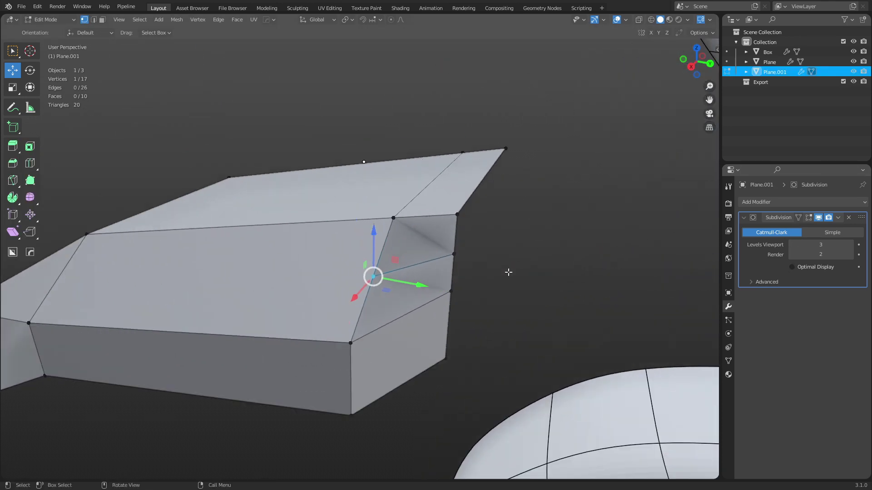
{"action": "key", "text": "Tab"}
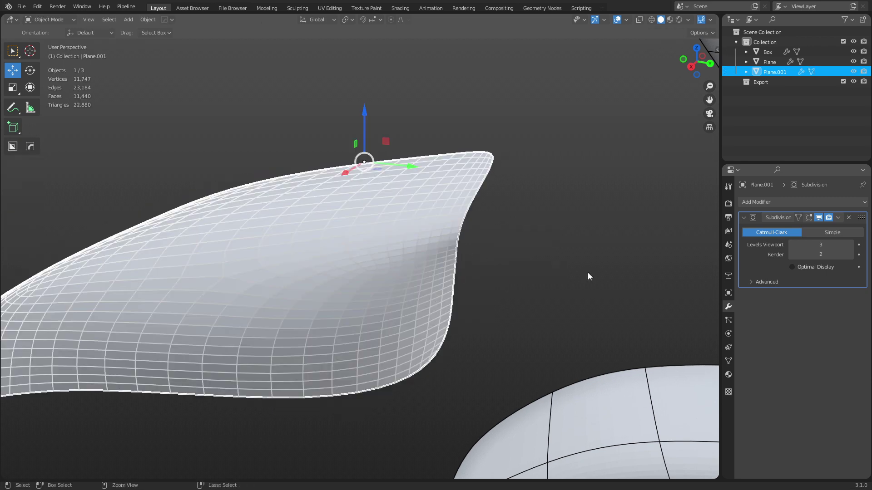
{"action": "key", "text": "ctrl+a"}
{"action": "key", "text": "ctrl+Tab"}
{"action": "left_click", "coordinate": [447, 297]}
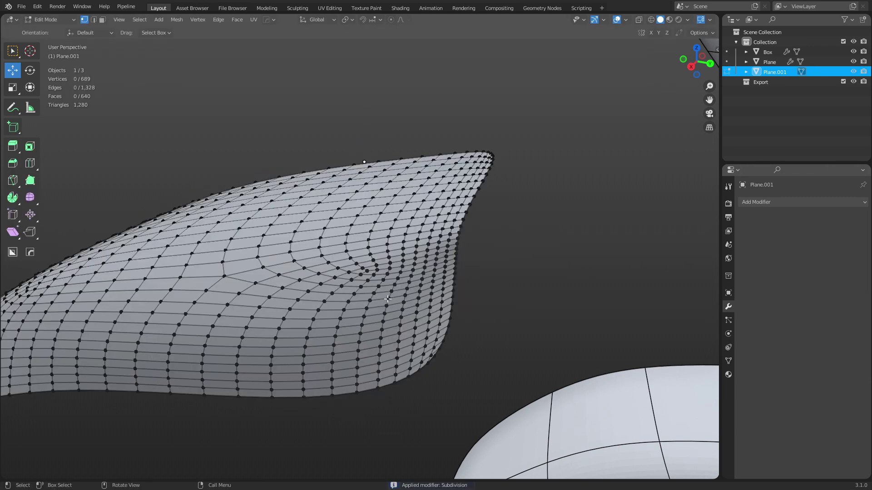
Select the vertex where three edges meet near the bent strip's pinched end and frame it for inspection.
{"action": "left_click", "coordinate": [370, 274]}
{"action": "key", "text": "grave"}
{"action": "left_click", "coordinate": [408, 304]}
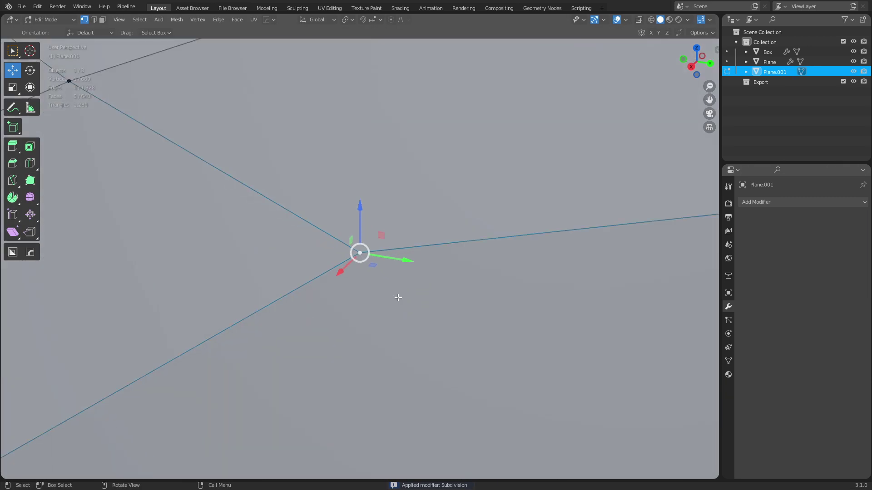
{"action": "middle_click_drag", "start_coordinate": [359, 276], "coordinate": [717, 275]}
{"action": "scroll", "coordinate": [391, 264], "scroll_direction": "down", "scroll_amount": 8}
Select the vertex where five edges meet on the bent strip's side and examine the surrounding edge flow.
{"action": "left_click", "coordinate": [241, 262]}
{"action": "key", "text": "grave"}
{"action": "left_click", "coordinate": [293, 287]}
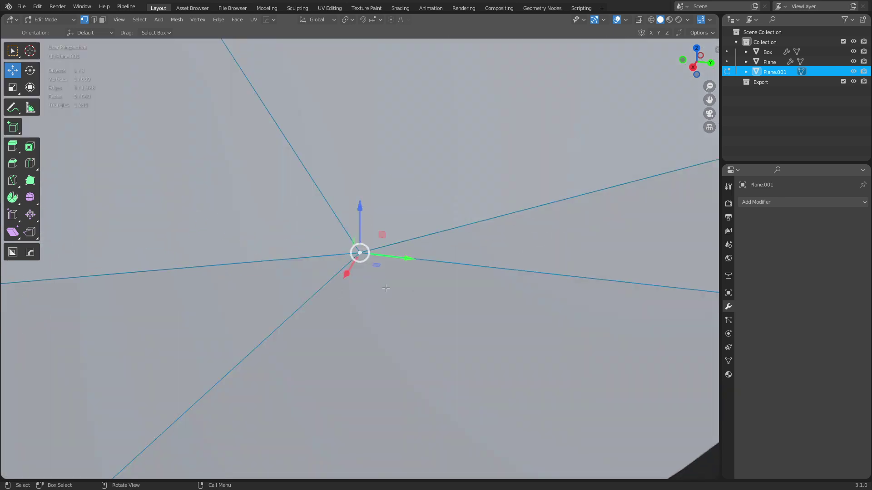
{"action": "scroll", "coordinate": [386, 289], "scroll_direction": "down", "scroll_amount": 14}
{"action": "scroll", "coordinate": [385, 290], "scroll_direction": "up", "scroll_amount": 8}
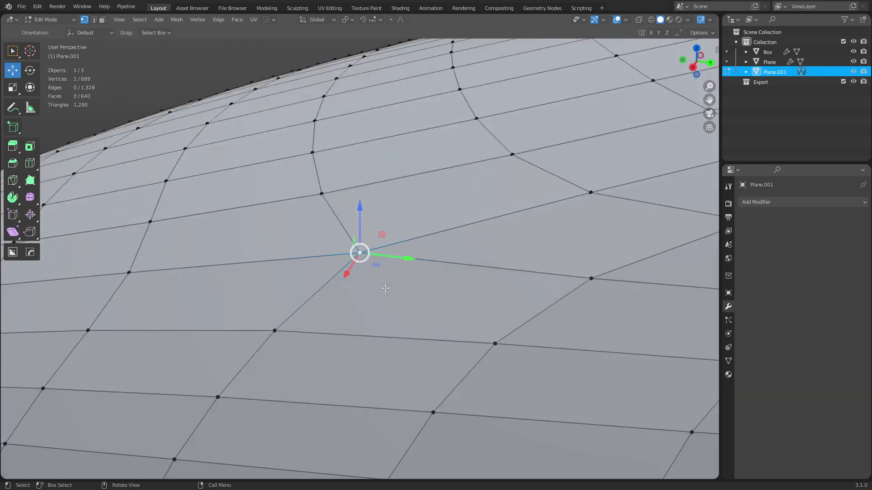
Return the bent strip to Object Mode, deselect it and examine its wireframe from the side.
{"action": "middle_click_drag", "start_coordinate": [385, 290], "coordinate": [448, 282]}
{"action": "scroll", "coordinate": [448, 282], "scroll_direction": "down", "scroll_amount": 6}
{"action": "key", "text": "Tab"}
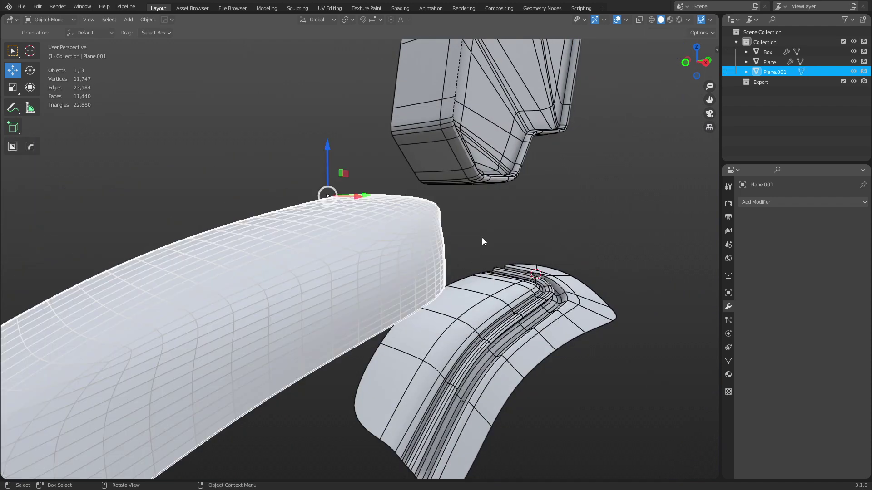
{"action": "left_click", "coordinate": [465, 243]}
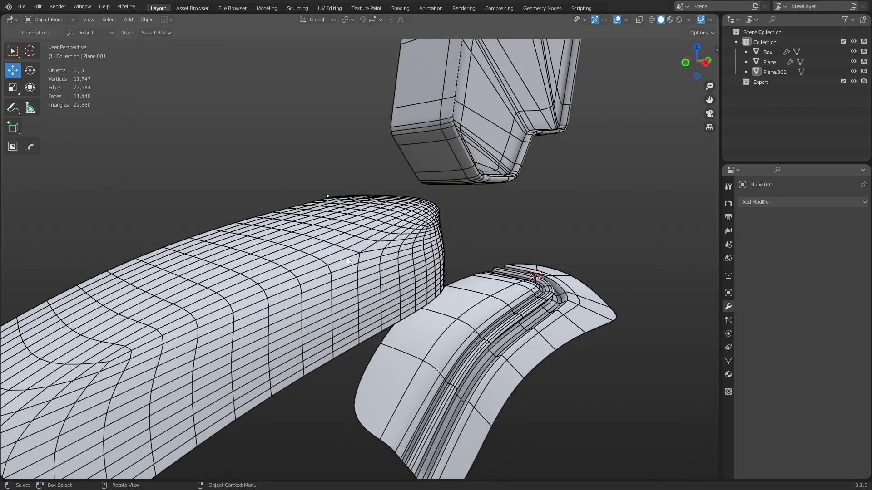
{"action": "middle_click_drag", "start_coordinate": [347, 260], "coordinate": [459, 249]}
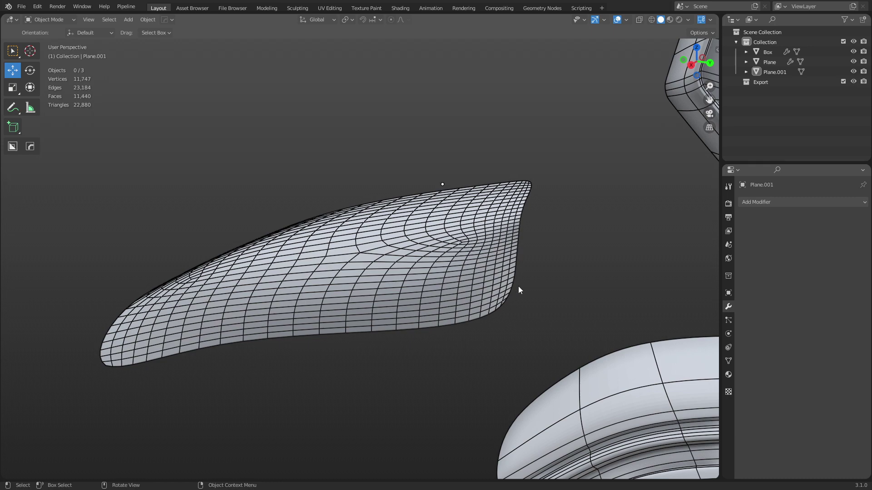
Frame the recessed box, deselect it and examine the edge flow across its recessed face.
{"action": "scroll", "coordinate": [527, 286], "scroll_direction": "down", "scroll_amount": 4}
{"action": "middle_click_drag", "start_coordinate": [528, 286], "coordinate": [486, 299], "text": "shift"}
{"action": "left_click", "coordinate": [433, 204]}
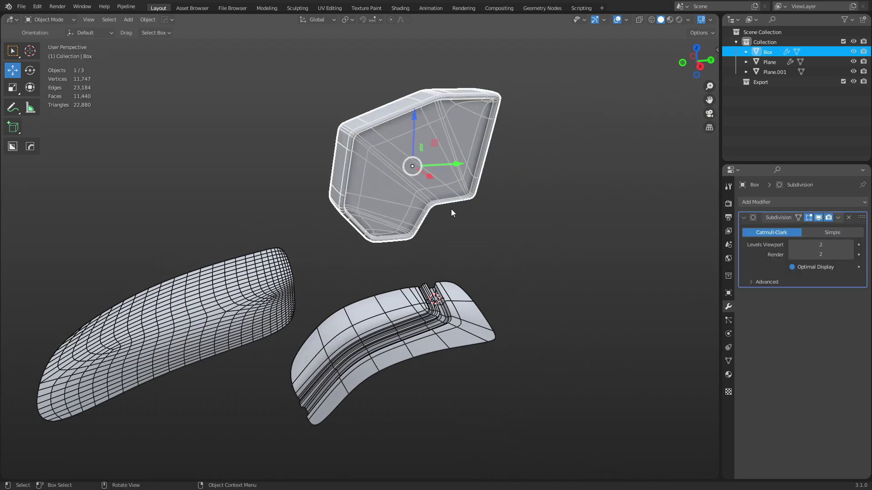
{"action": "key", "text": "grave"}
{"action": "left_click", "coordinate": [547, 260]}
{"action": "left_click", "coordinate": [549, 260]}
{"action": "middle_click_drag", "start_coordinate": [548, 261], "coordinate": [489, 241]}
{"action": "scroll", "coordinate": [514, 310], "scroll_direction": "up", "scroll_amount": 2}
{"action": "scroll", "coordinate": [498, 243], "scroll_direction": "down", "scroll_amount": 1}
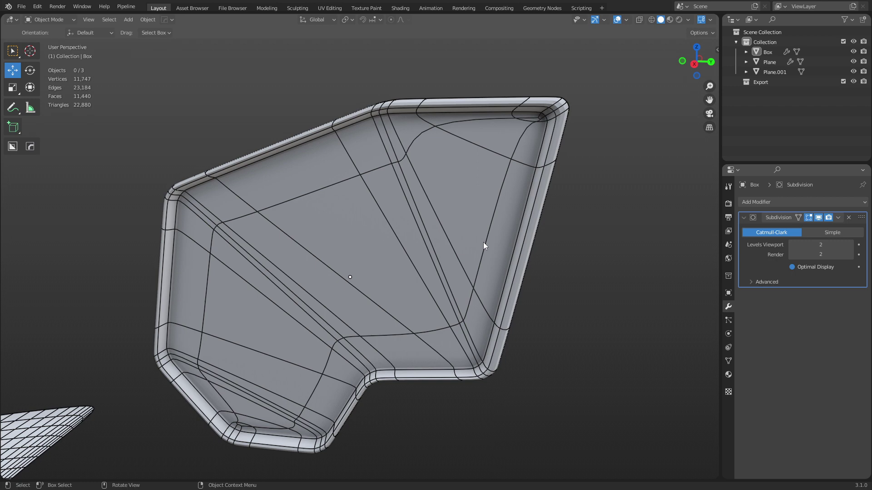
{"action": "key", "text": "grave"}
{"action": "scroll", "coordinate": [481, 246], "scroll_direction": "down", "scroll_amount": 4}
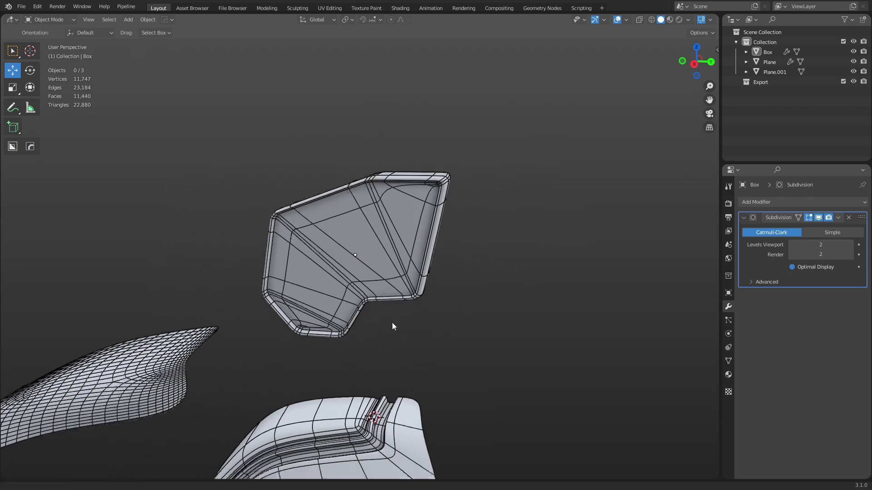
{"action": "middle_click_drag", "start_coordinate": [399, 307], "coordinate": [408, 338]}
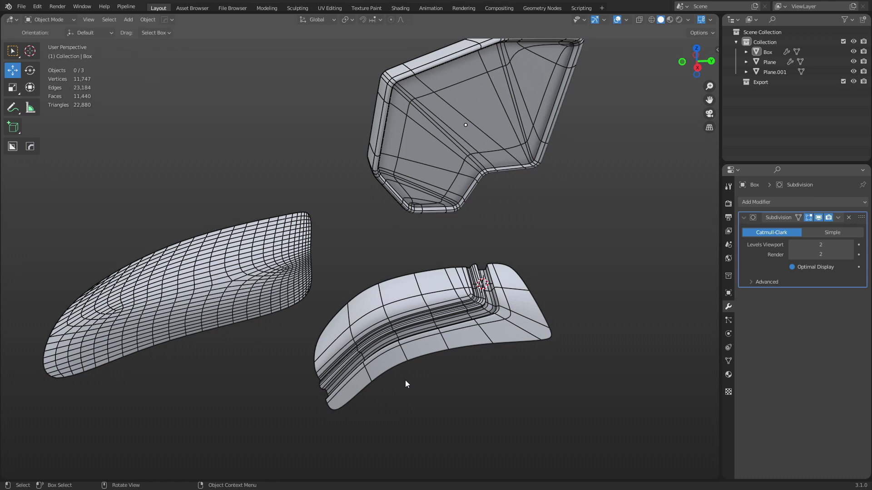
Centre the view on the recessed box again, clear the selection and compare it with the other two objects.
{"action": "left_click", "coordinate": [465, 113]}
{"action": "key", "text": "grave"}
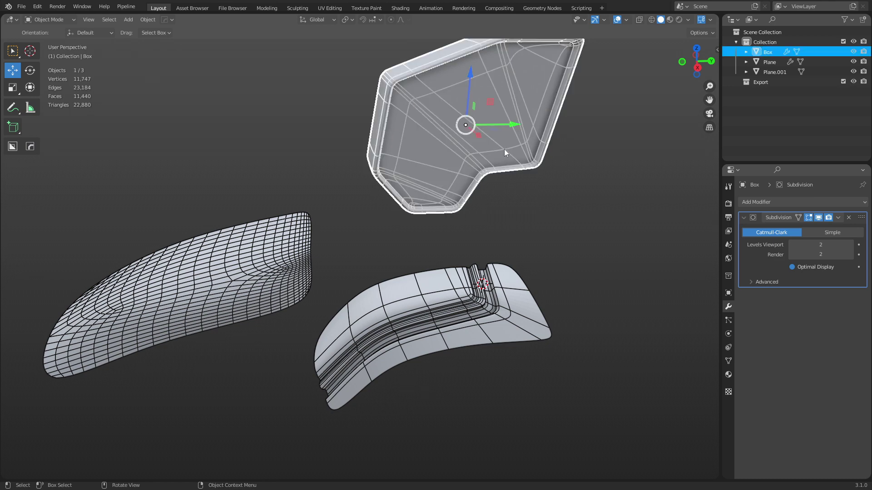
{"action": "key", "text": "grave"}
{"action": "left_click", "coordinate": [551, 214]}
{"action": "left_click", "coordinate": [552, 328]}
{"action": "middle_click_drag", "start_coordinate": [552, 328], "coordinate": [440, 238]}
{"action": "scroll", "coordinate": [488, 330], "scroll_direction": "up", "scroll_amount": 1}
{"action": "scroll", "coordinate": [432, 349], "scroll_direction": "down", "scroll_amount": 4}
{"action": "middle_click_drag", "start_coordinate": [432, 349], "coordinate": [481, 304]}
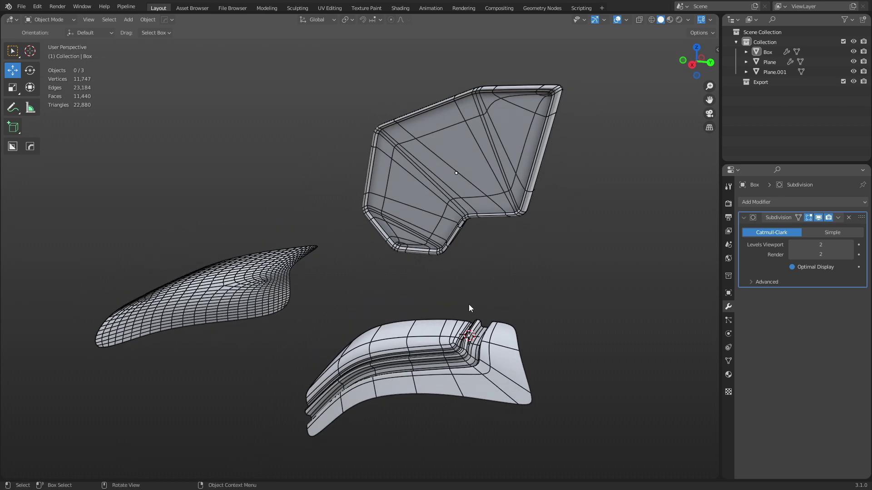
Try to move the grooved panel freely, cancel the move and deselect the panel.
{"action": "left_click", "coordinate": [411, 357]}
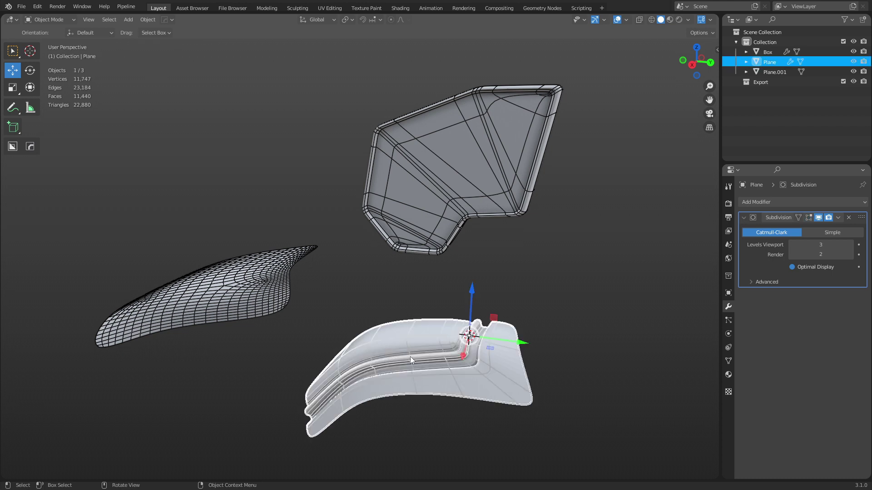
{"action": "key", "text": "g"}
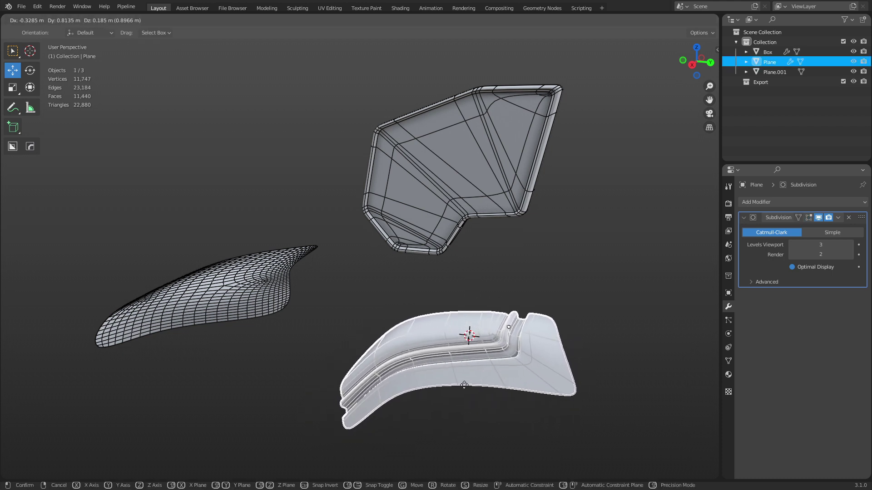
{"action": "key", "text": "Escape"}
{"action": "left_click", "coordinate": [366, 305]}
{"action": "middle_click_drag", "start_coordinate": [366, 306], "coordinate": [435, 334]}
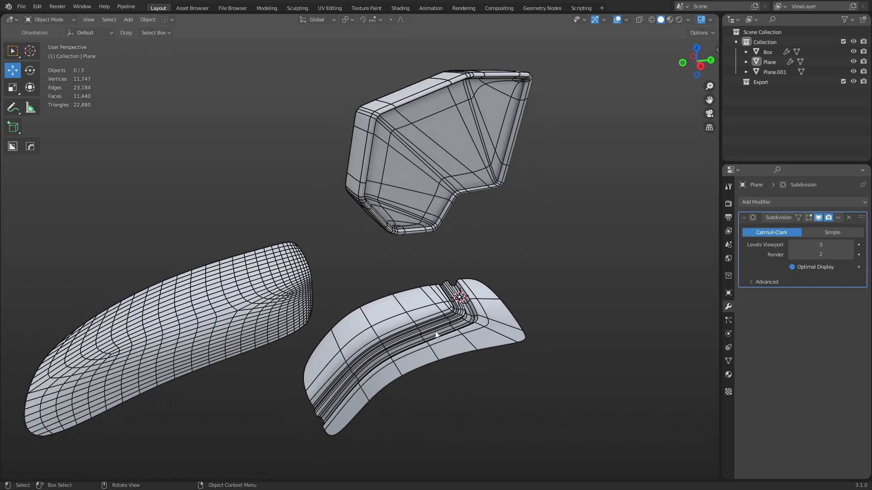
{"action": "left_click", "coordinate": [439, 336]}
{"action": "left_click", "coordinate": [385, 182]}
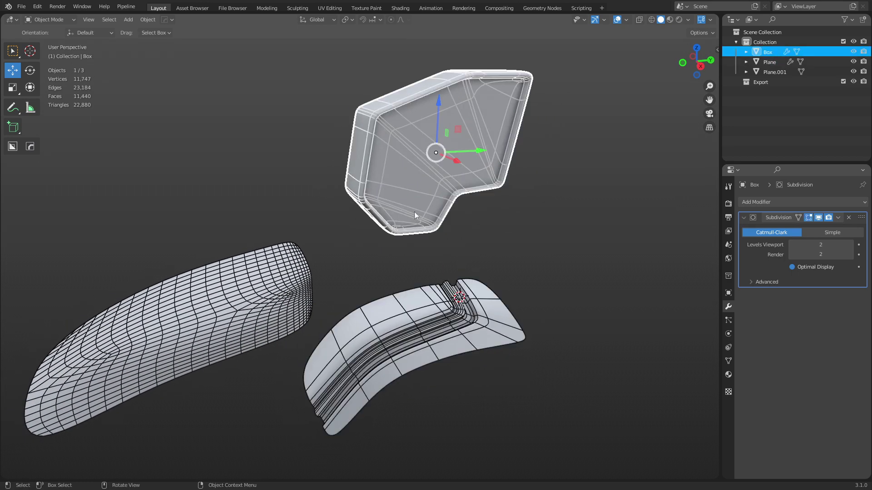
{"action": "left_click", "coordinate": [383, 250]}
{"action": "left_click", "coordinate": [377, 214]}
{"action": "left_click", "coordinate": [519, 222]}
{"action": "middle_click_drag", "start_coordinate": [520, 221], "coordinate": [529, 266]}
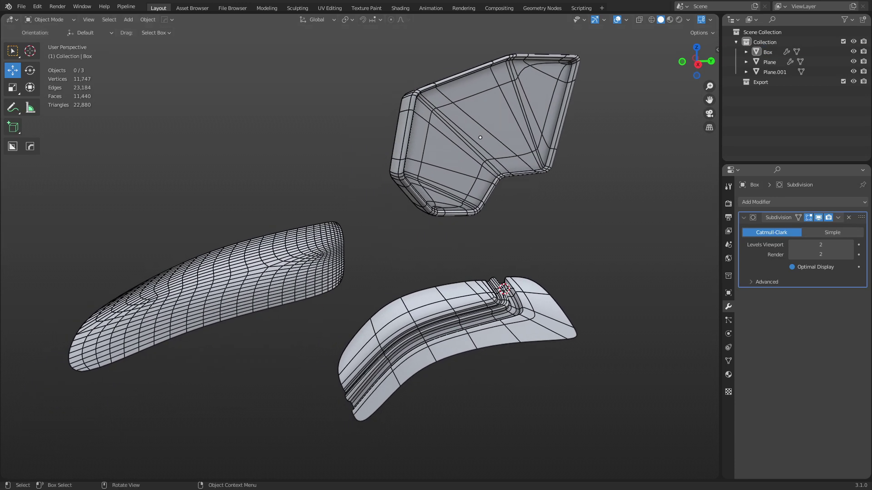